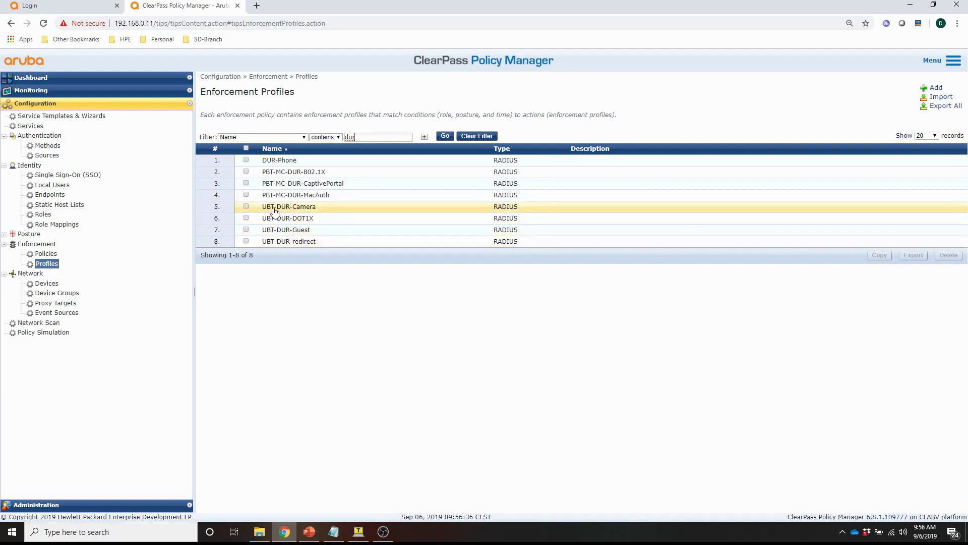
pyautogui.click(279, 242)
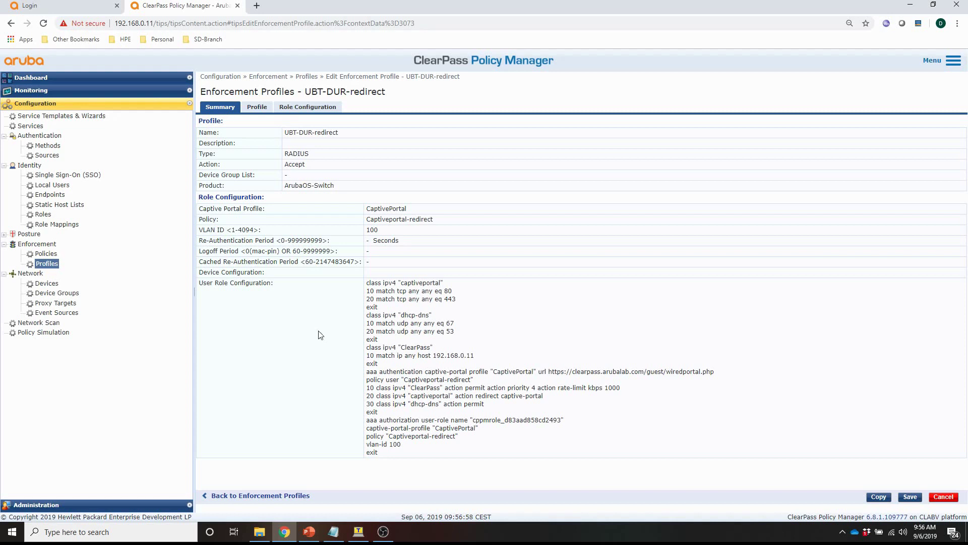
pyautogui.click(50, 264)
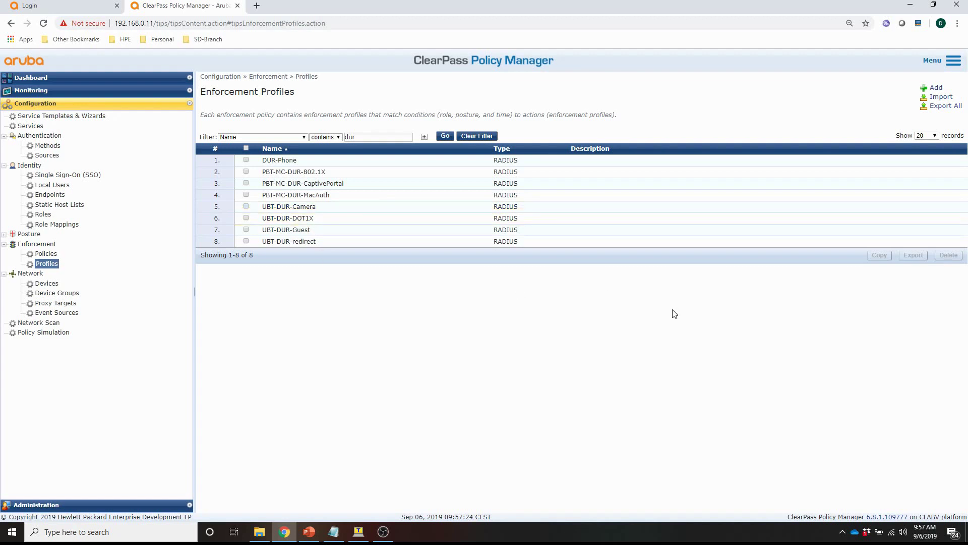
# Step: Create an Aruba Downloadable Role Enforcement profile named UBT-DUR-MC-Camera for Mobility Controller
pyautogui.click(934, 88)
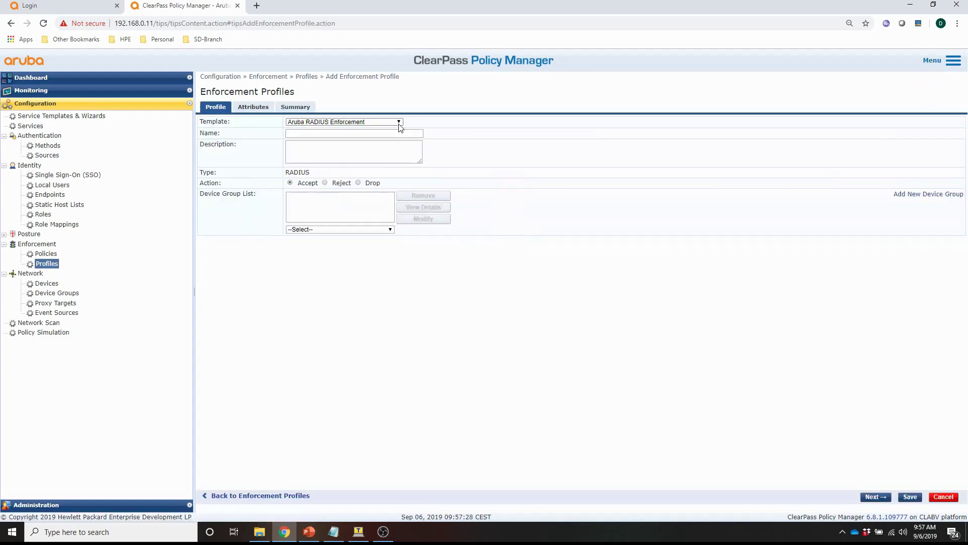
pyautogui.click(398, 122)
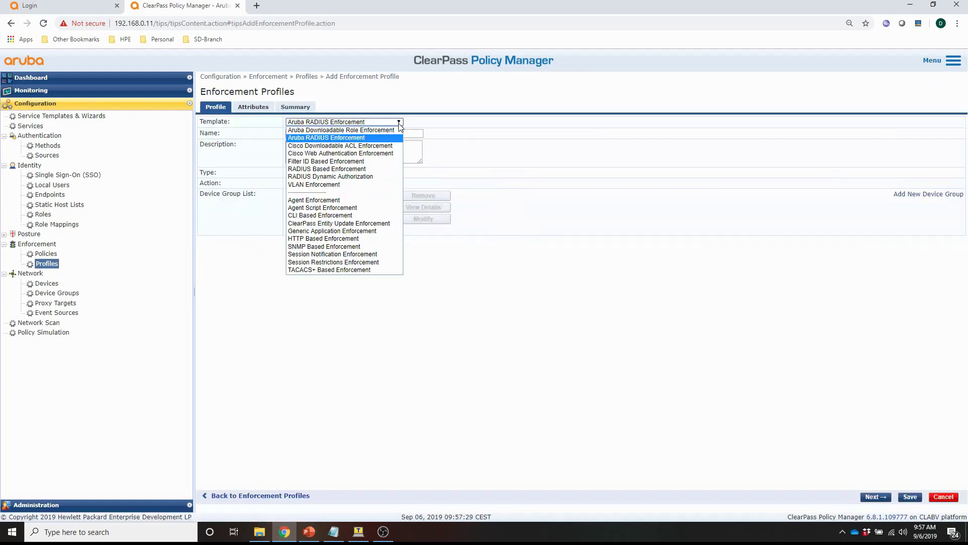
pyautogui.click(345, 130)
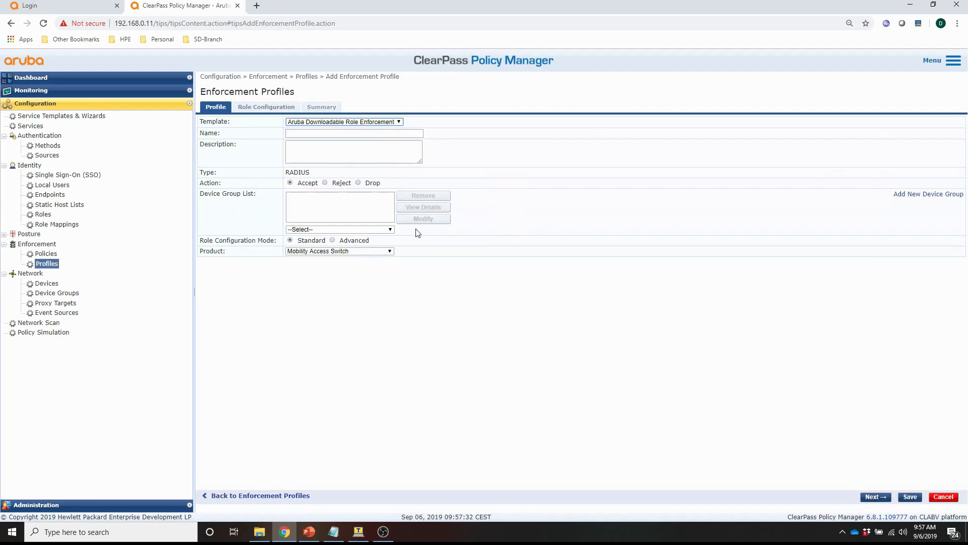
pyautogui.click(304, 134)
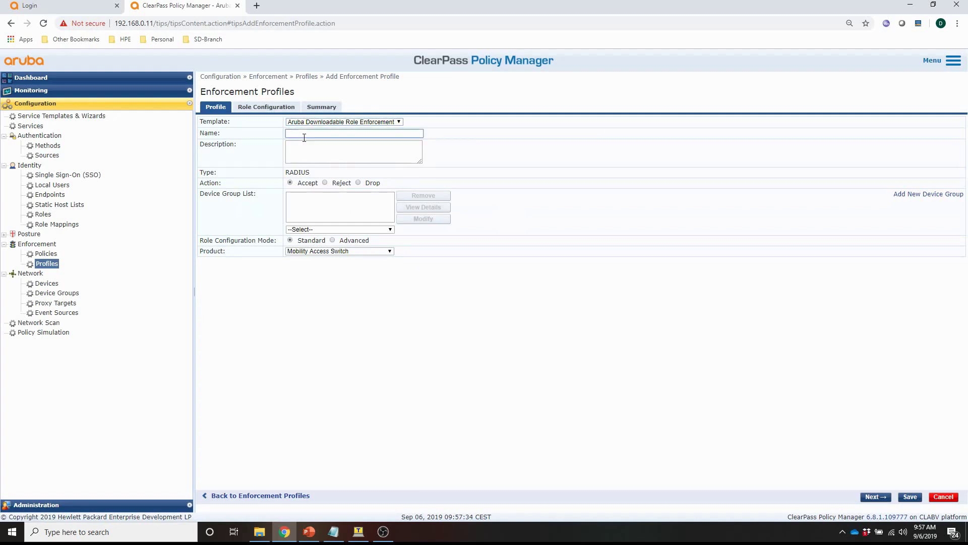
pyautogui.write('UBT-DUR-MC-Camera')
pyautogui.click(341, 251)
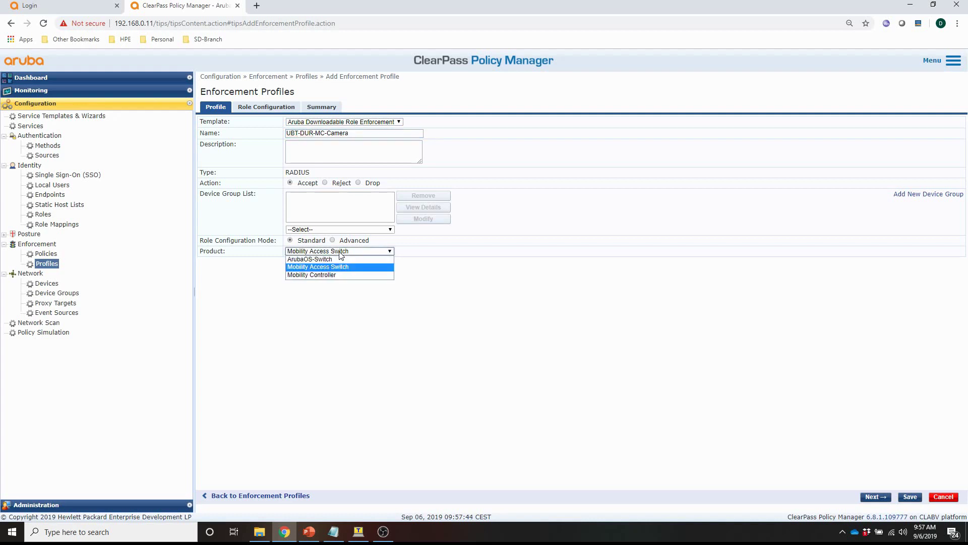
pyautogui.click(333, 275)
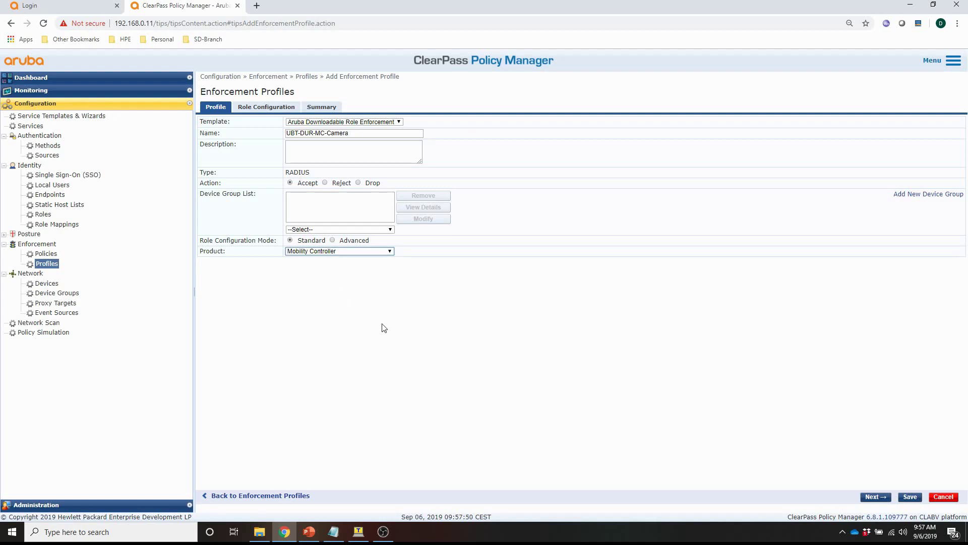
# Step: Set its role configuration to VLAN 110 with the AllowAll session ACL, and save
pyautogui.click(258, 110)
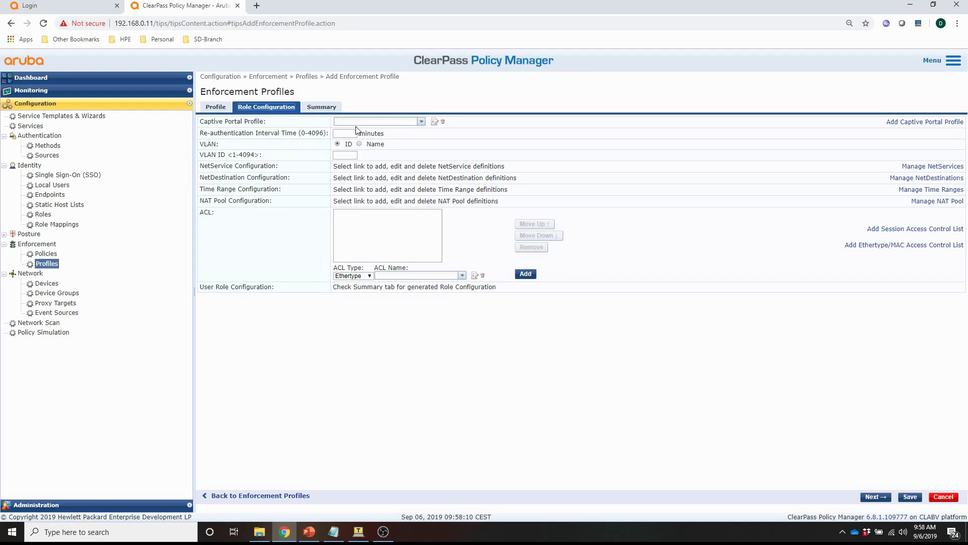
pyautogui.click(342, 155)
pyautogui.click(368, 276)
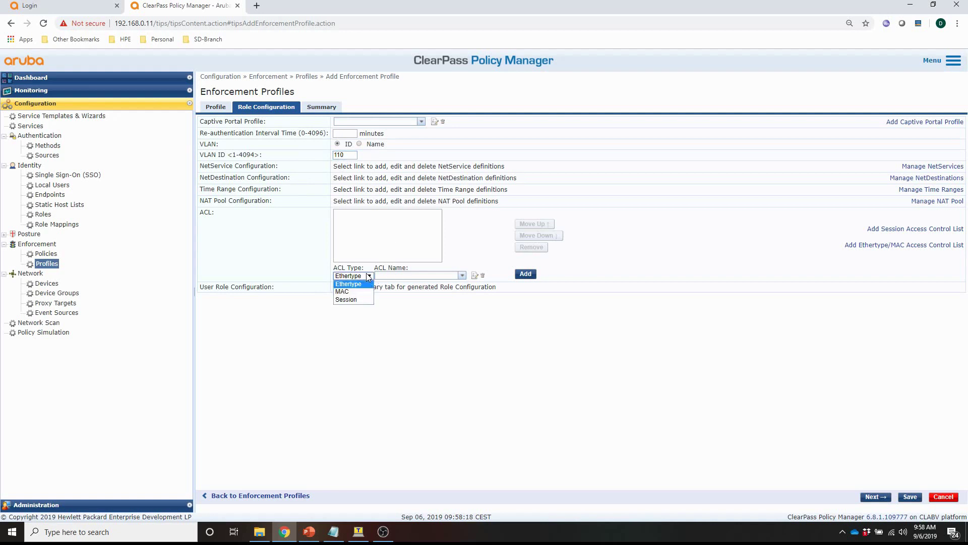
pyautogui.click(353, 299)
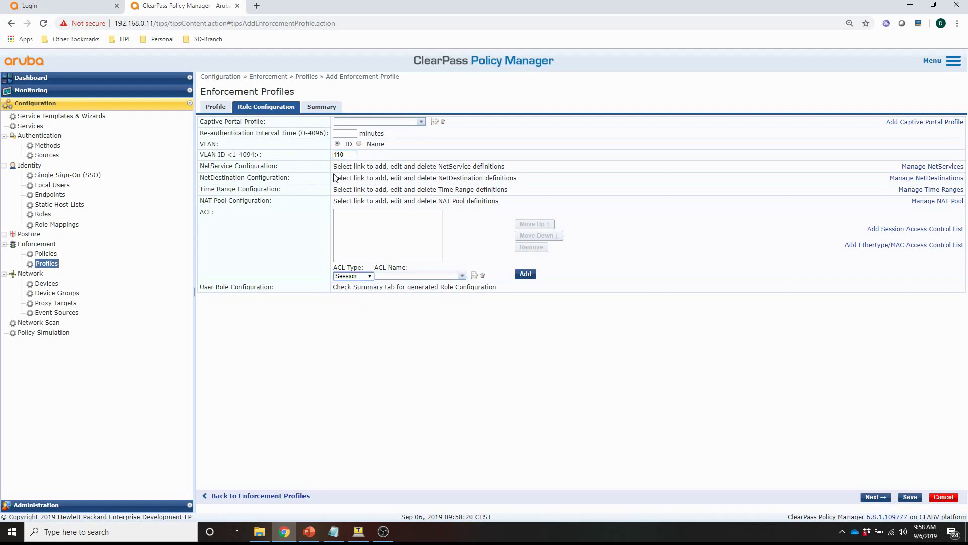
pyautogui.click(462, 275)
pyautogui.click(393, 292)
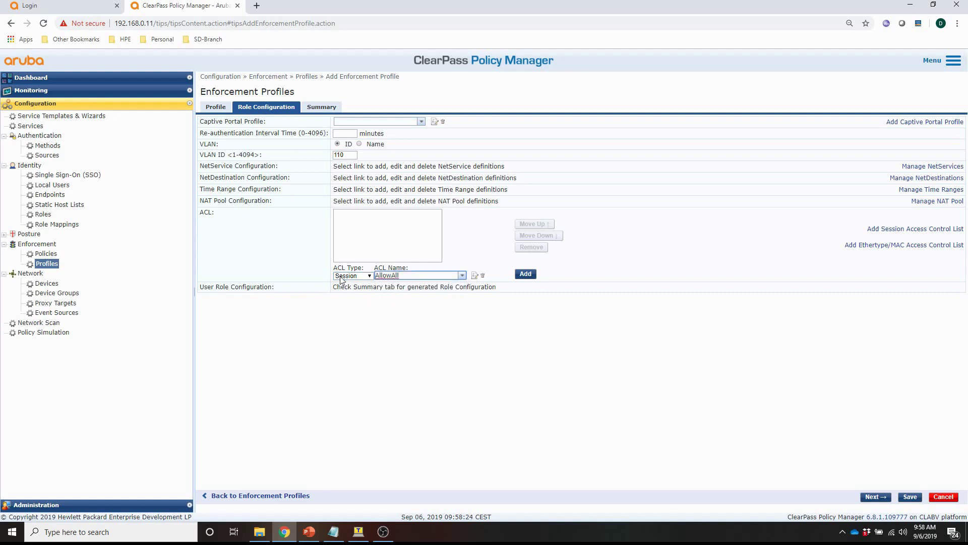
pyautogui.click(525, 276)
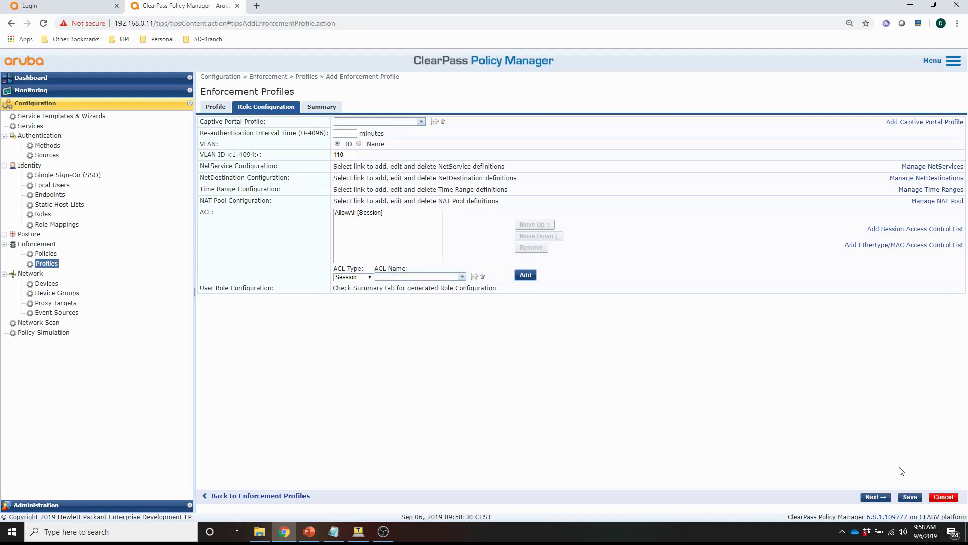
pyautogui.click(909, 497)
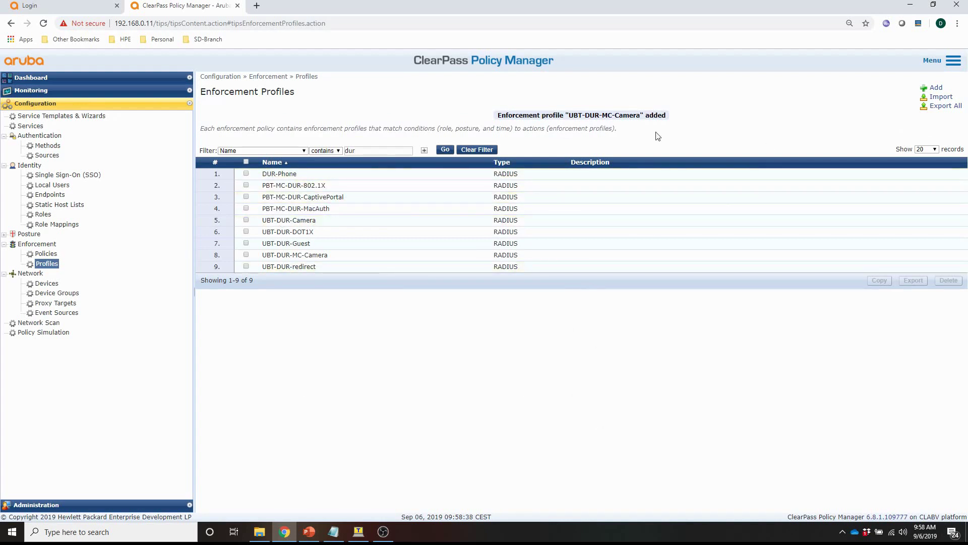
# Step: Create an Aruba Downloadable Role Enforcement profile named UBT-DUR-MC-Guest for Mobility Controller
pyautogui.click(937, 88)
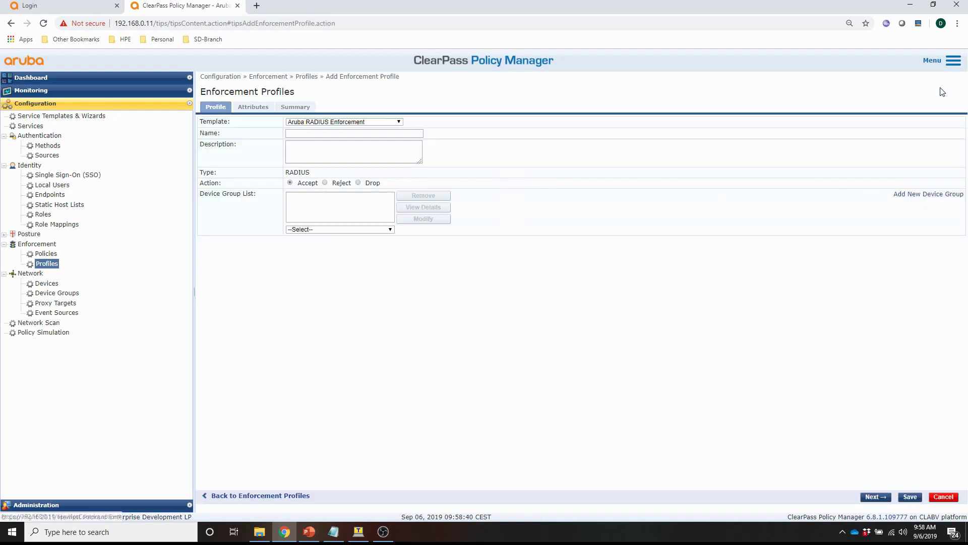
pyautogui.click(386, 123)
pyautogui.click(386, 130)
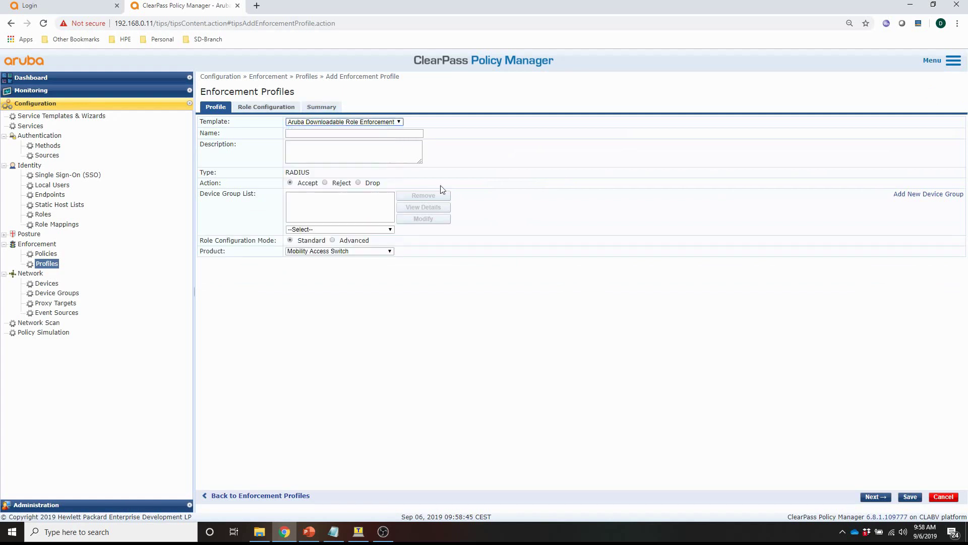
pyautogui.click(299, 134)
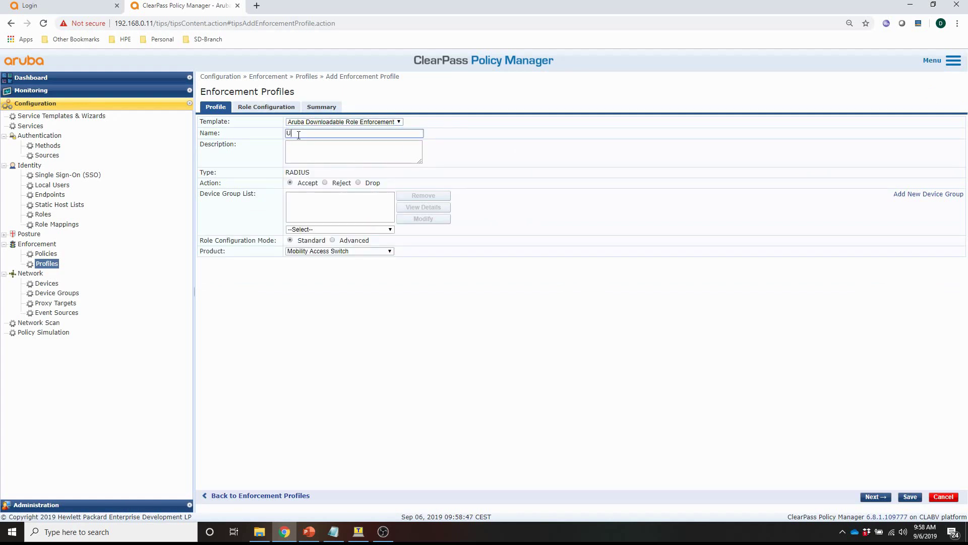
pyautogui.write('UBT-DUR-MC-Guest')
pyautogui.click(333, 251)
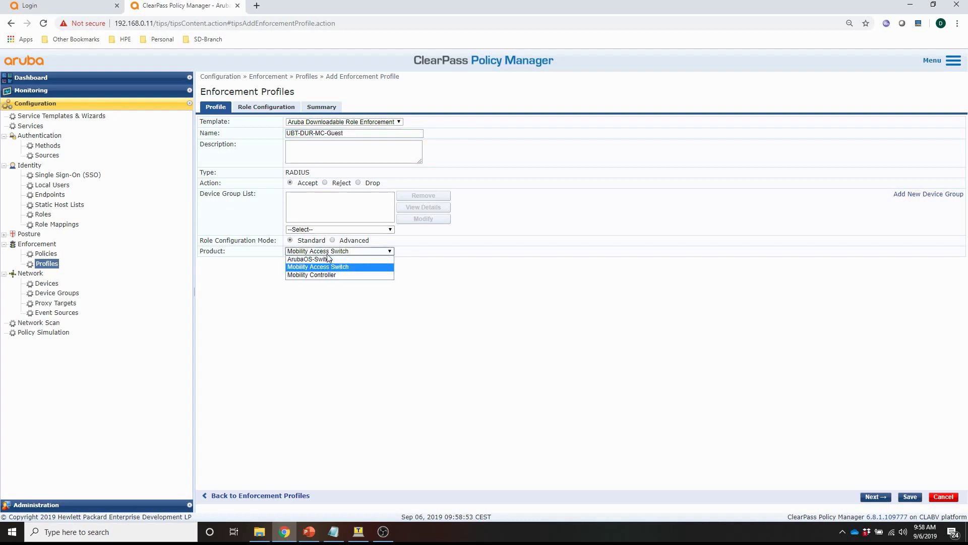
pyautogui.click(329, 274)
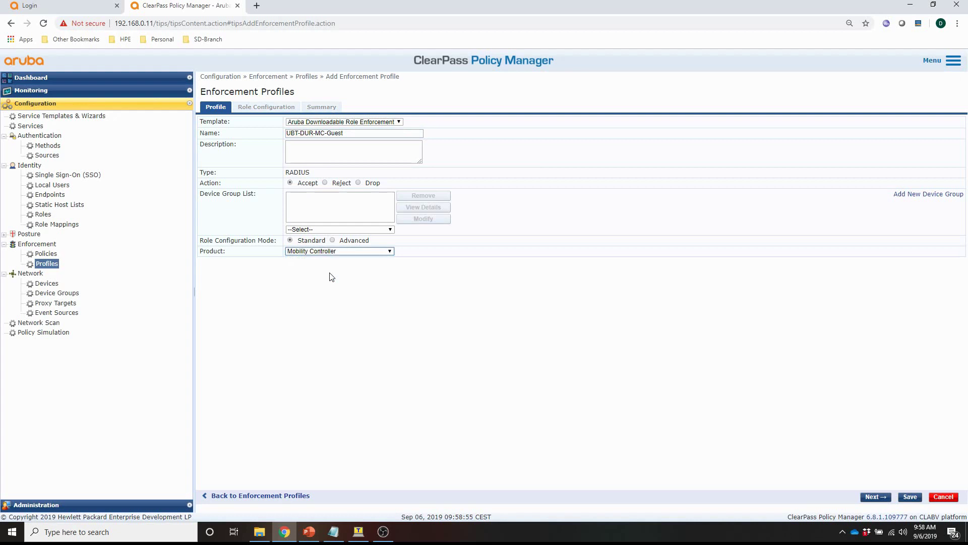
# Step: Give it VLAN 100 and the AllowAll session ACL in Role Configuration, and save
pyautogui.click(266, 108)
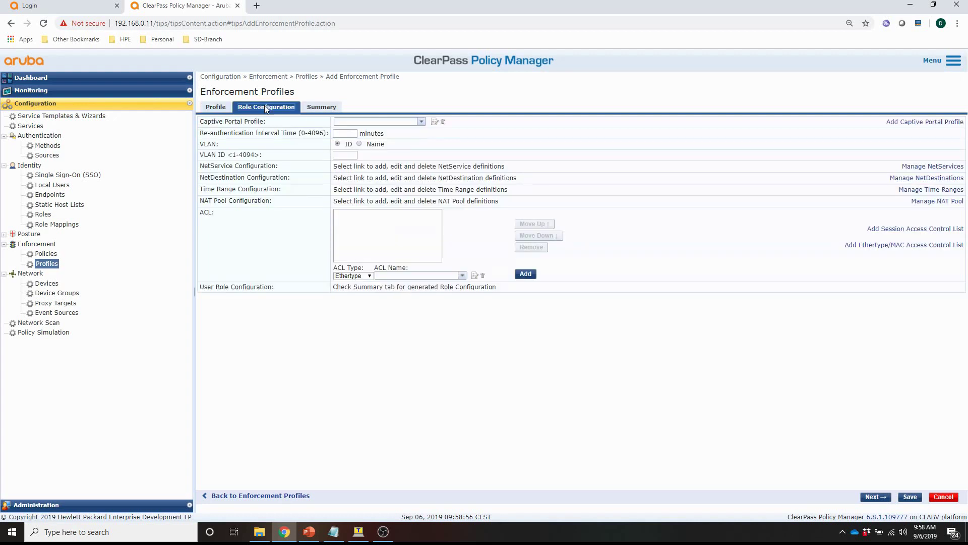
pyautogui.click(353, 154)
pyautogui.click(353, 275)
pyautogui.click(355, 301)
pyautogui.click(462, 275)
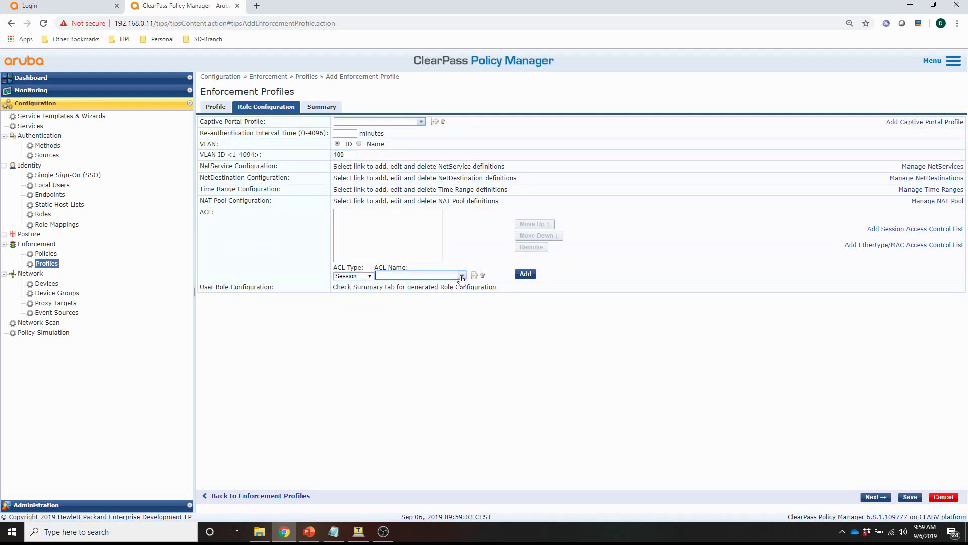
pyautogui.click(467, 283)
pyautogui.click(526, 275)
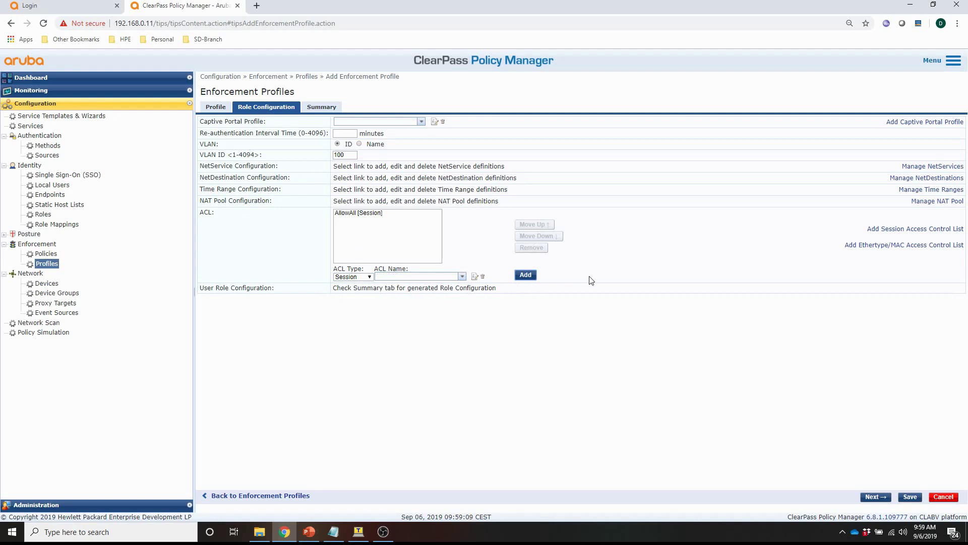
pyautogui.click(910, 498)
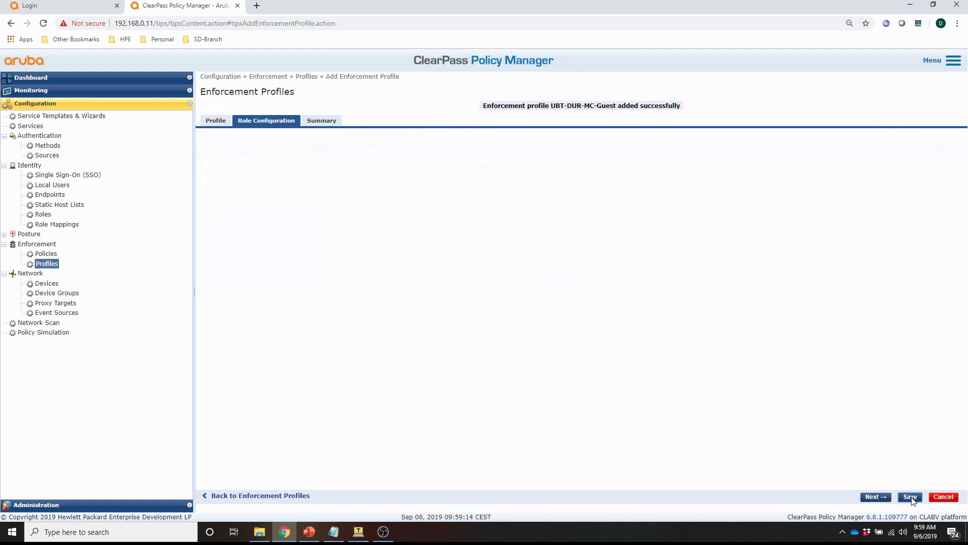
pyautogui.click(935, 87)
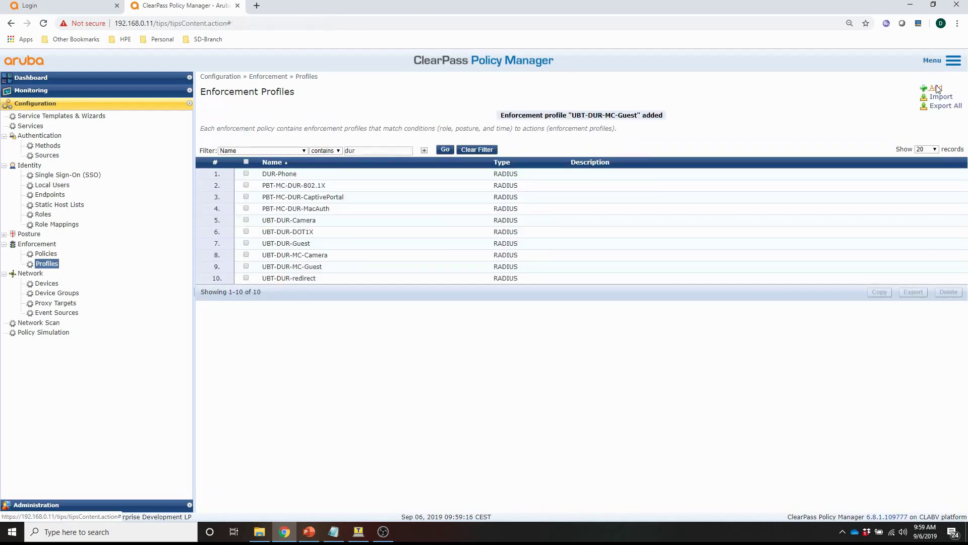
# Step: Create an Aruba Downloadable Role Enforcement profile named UBT-DUR-MC-DOT1X for Mobility Controller
pyautogui.click(343, 121)
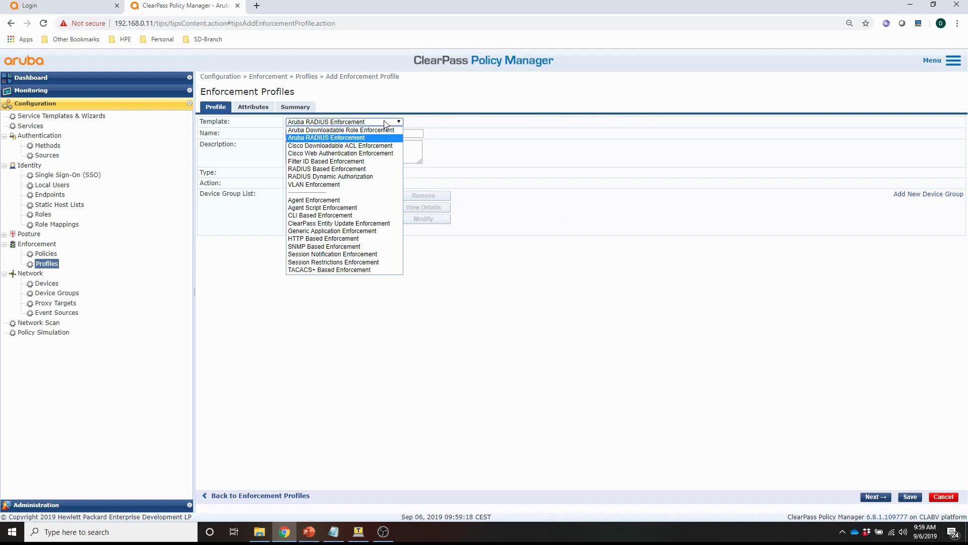
pyautogui.click(333, 130)
pyautogui.click(360, 134)
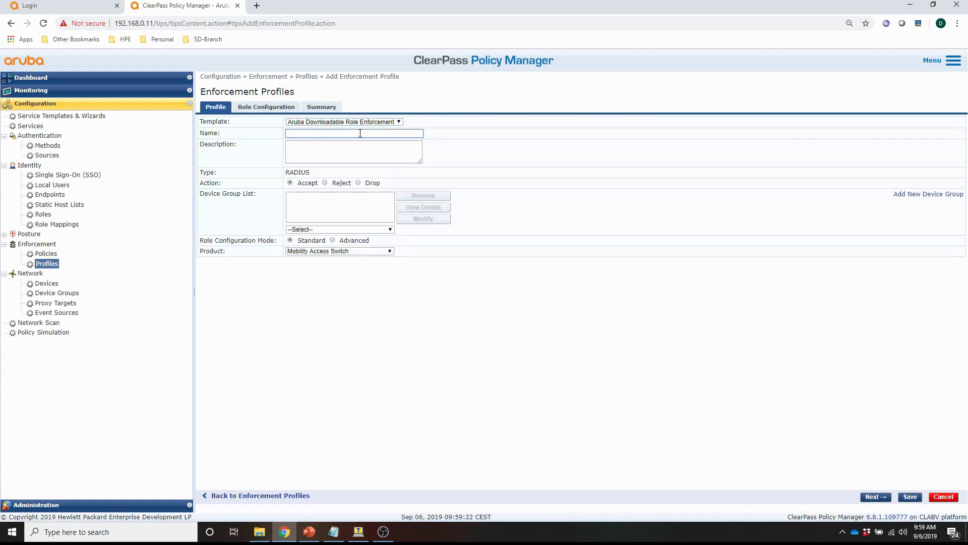
pyautogui.write('UBT-DUR-MC-DOT1X')
pyautogui.click(370, 250)
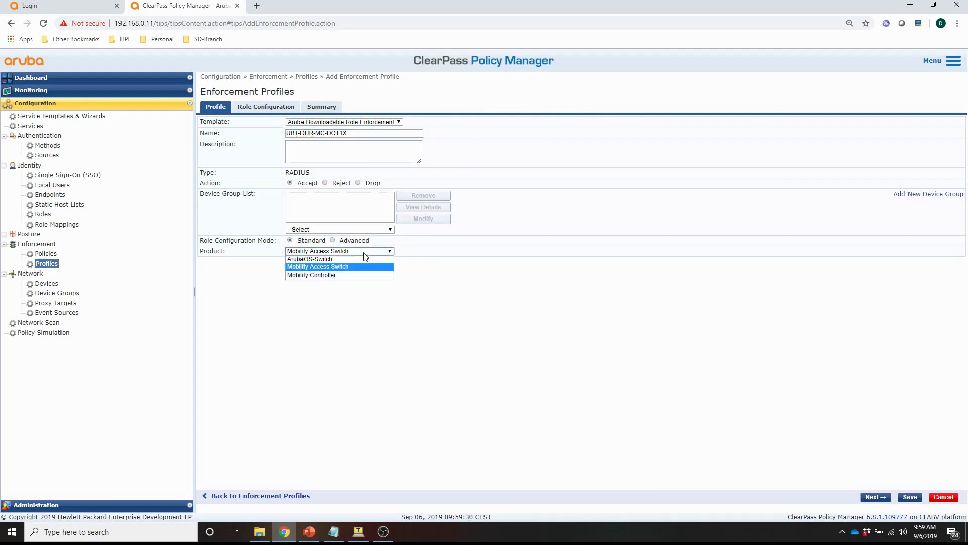
pyautogui.click(353, 274)
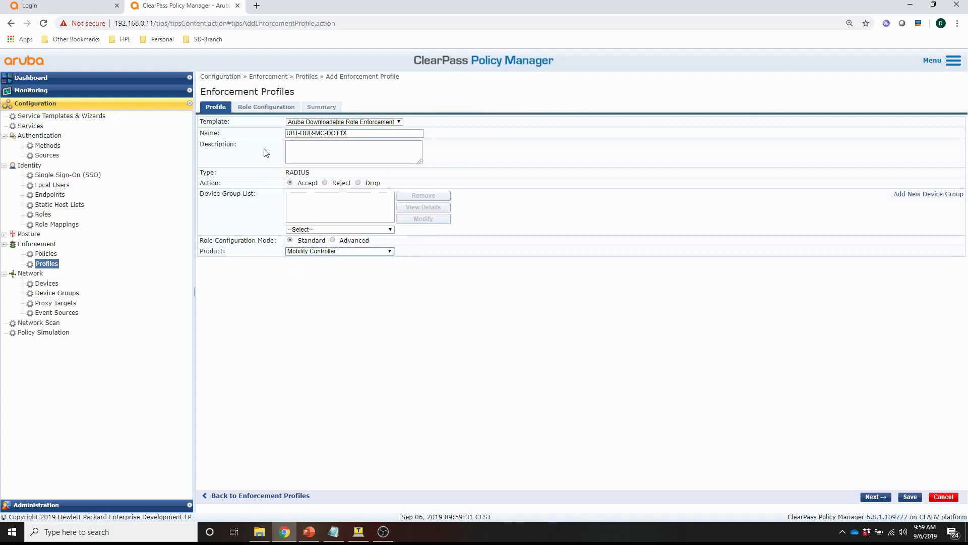
# Step: Set VLAN 120 and the AllowAll session ACL in Role Configuration, then save
pyautogui.click(266, 107)
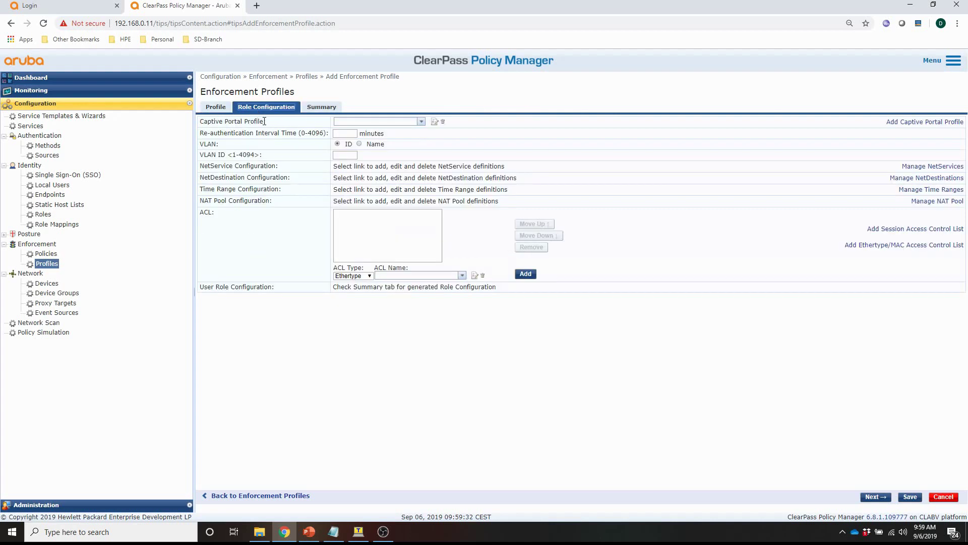
pyautogui.click(336, 153)
pyautogui.click(363, 275)
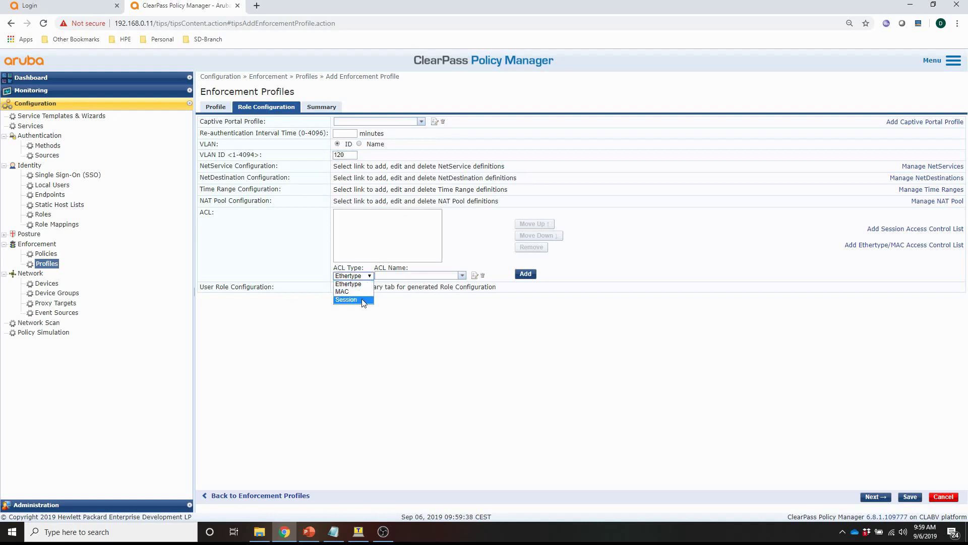
pyautogui.click(364, 301)
pyautogui.click(462, 275)
pyautogui.click(433, 282)
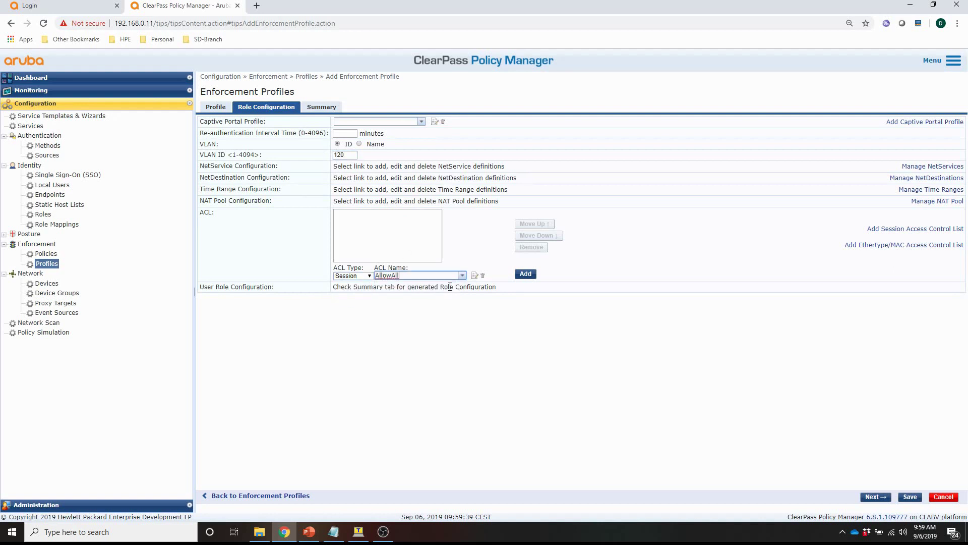
pyautogui.click(520, 280)
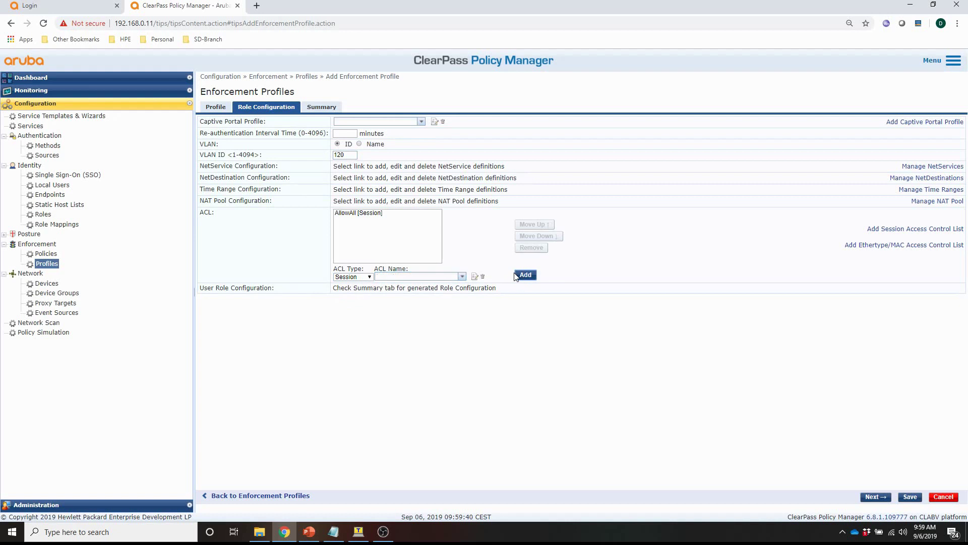
pyautogui.click(910, 497)
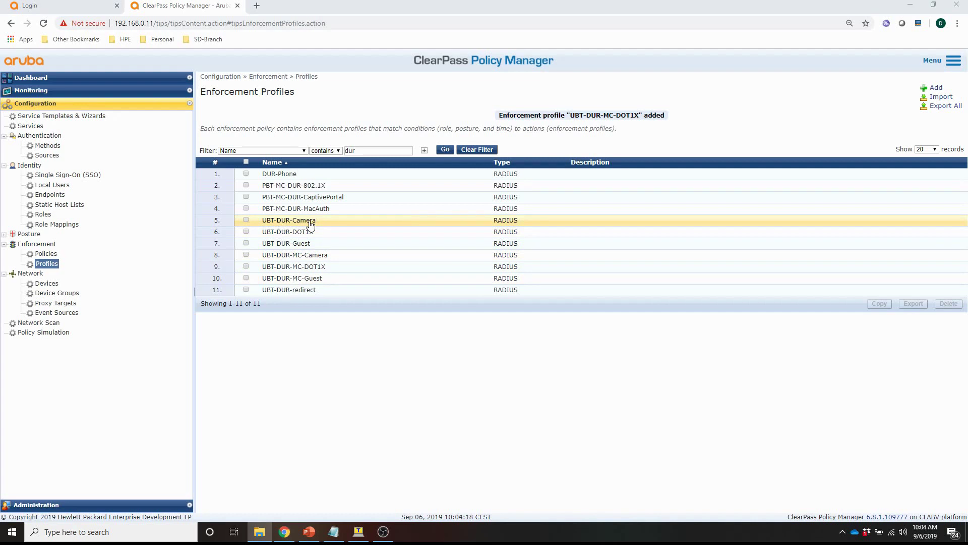
# Step: Set UBT-DUR-Camera's secondary role to Dynamic with downloadable role UBT-DUR-MC-Camera and save
pyautogui.click(310, 222)
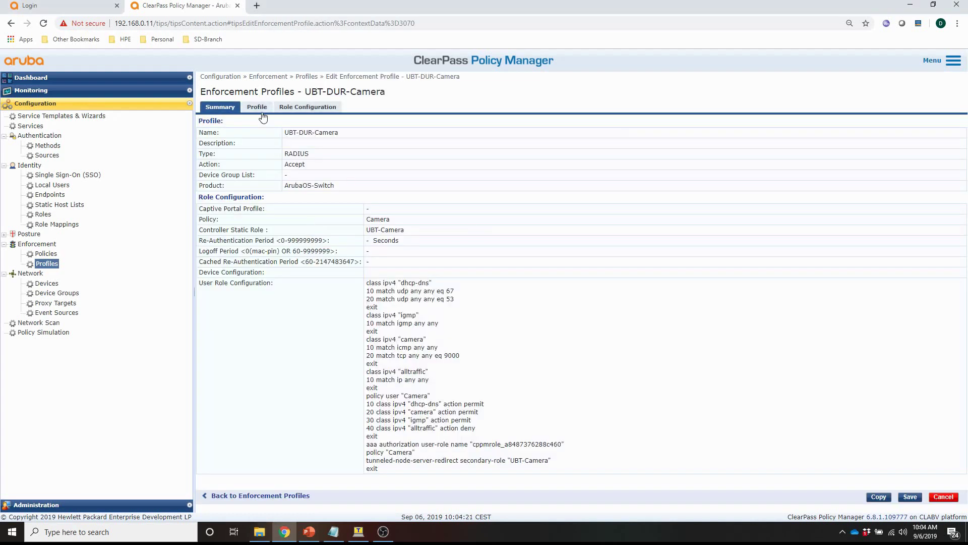
pyautogui.click(300, 110)
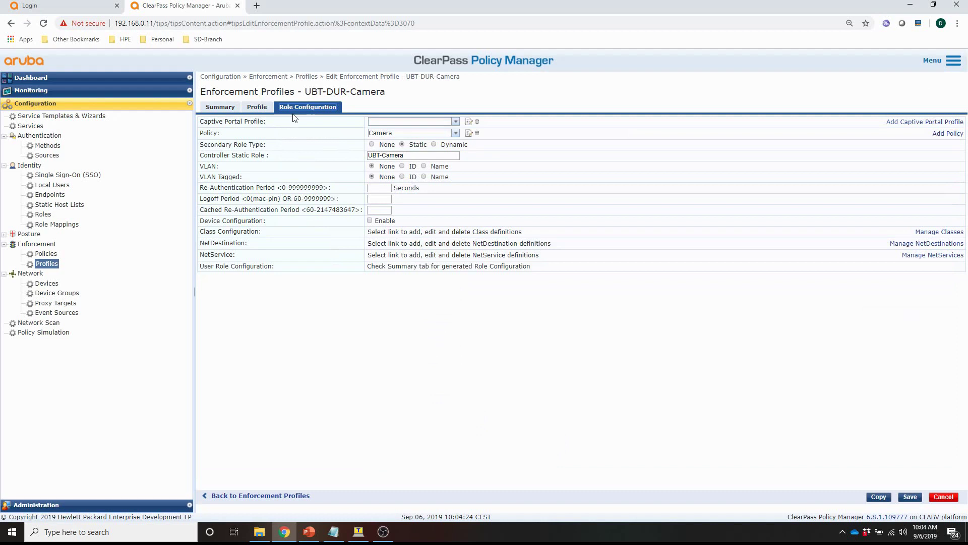
pyautogui.click(434, 144)
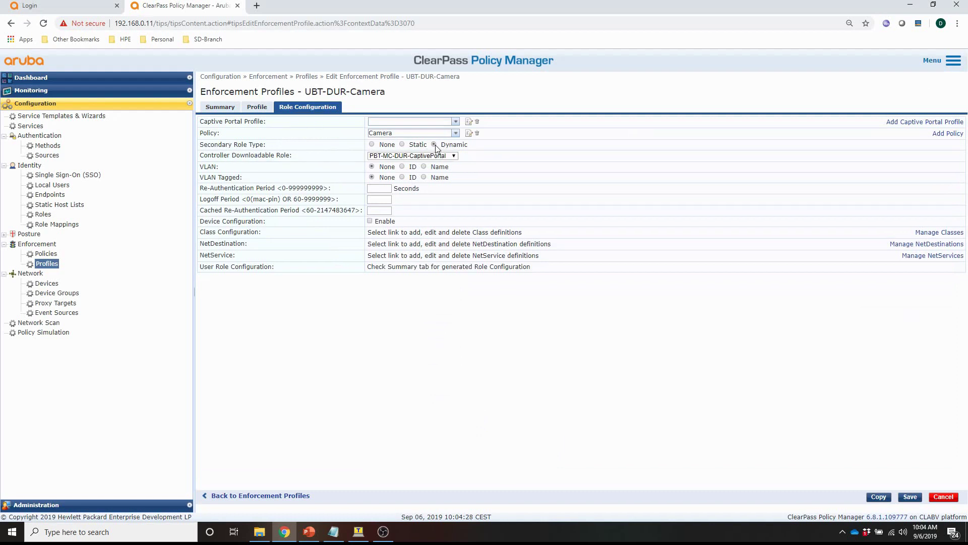
pyautogui.click(401, 156)
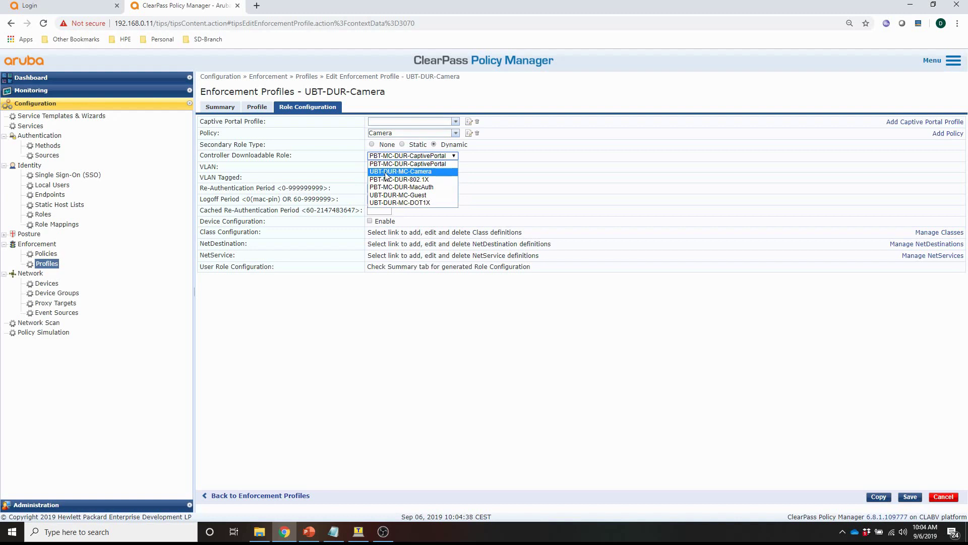
pyautogui.click(387, 174)
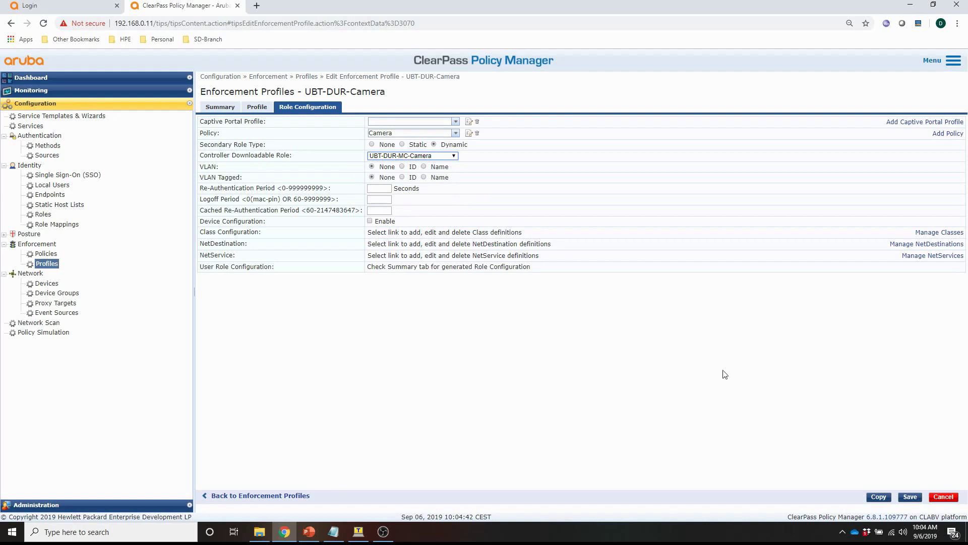
pyautogui.click(910, 498)
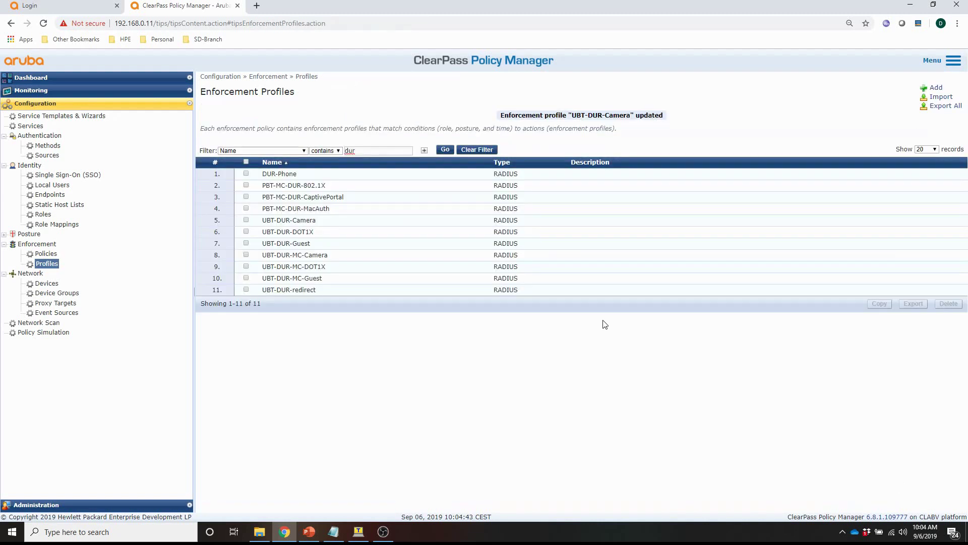
# Step: Set UBT-DUR-DOT1X's secondary role to Dynamic with downloadable role UBT-DUR-MC-DOT1X and save
pyautogui.click(280, 232)
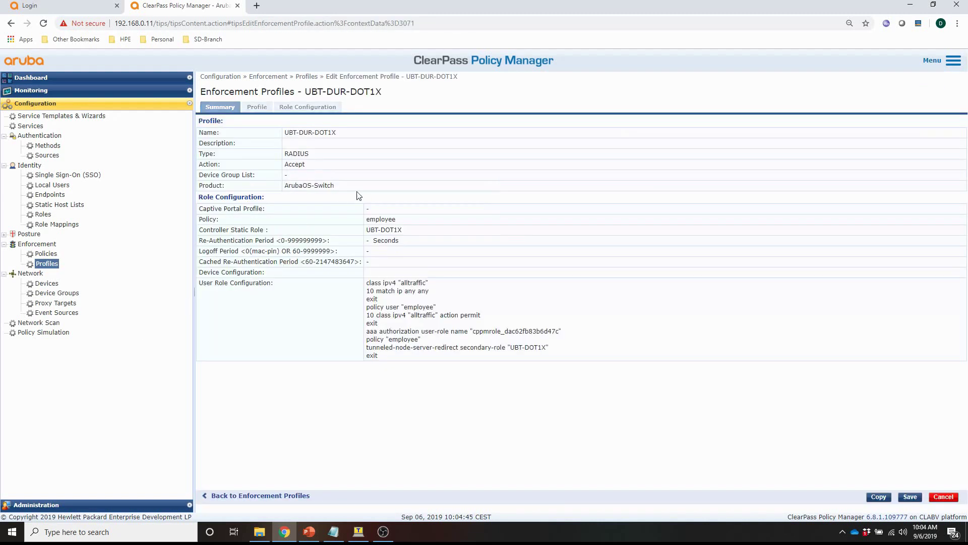
pyautogui.click(303, 109)
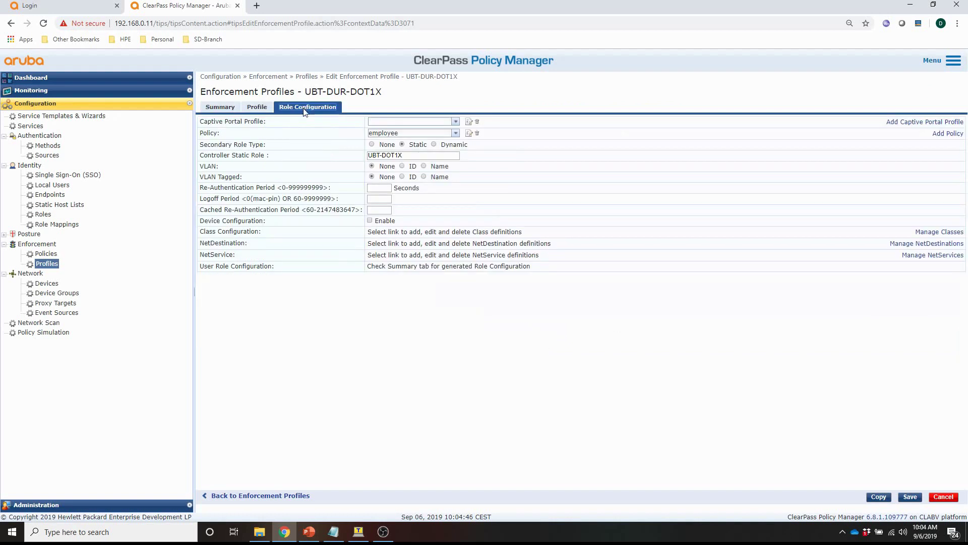
pyautogui.click(434, 145)
pyautogui.click(430, 156)
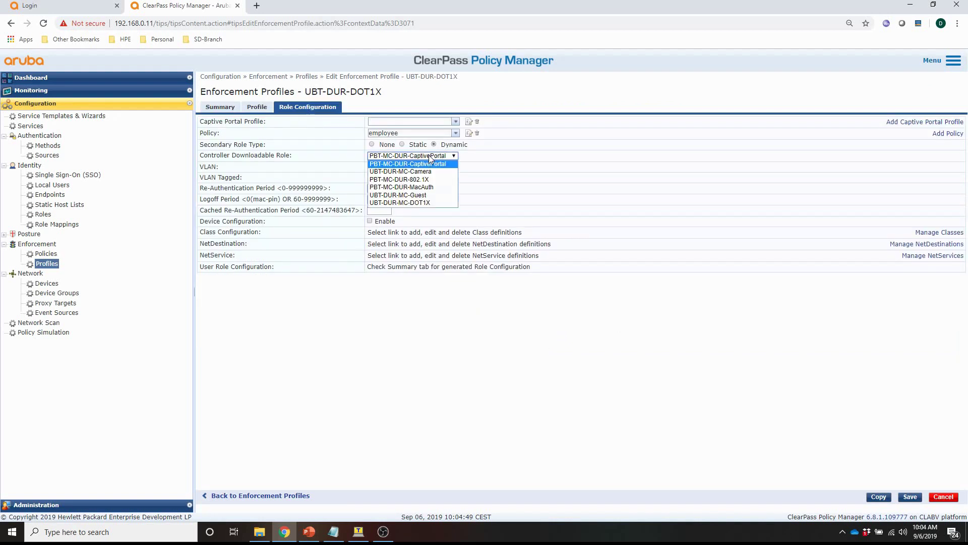
pyautogui.click(435, 202)
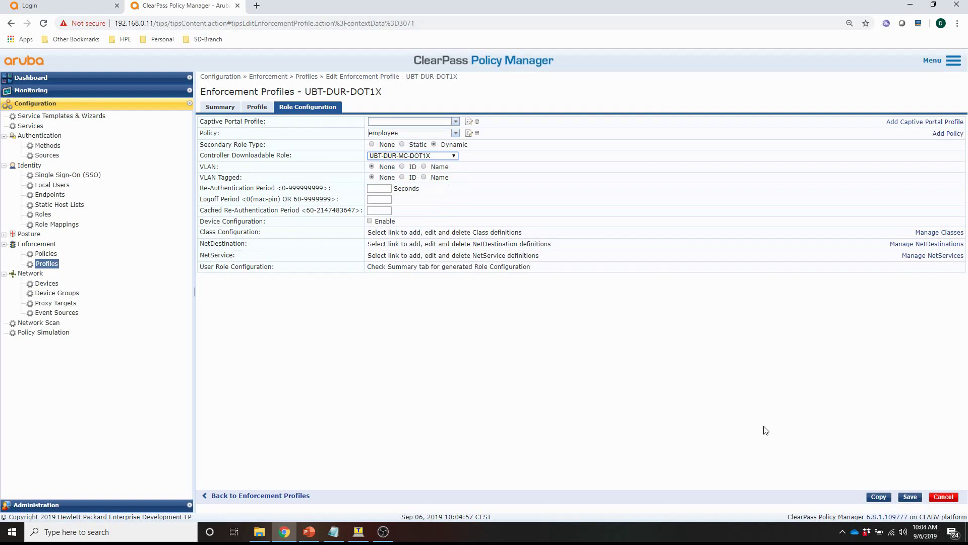
pyautogui.click(914, 498)
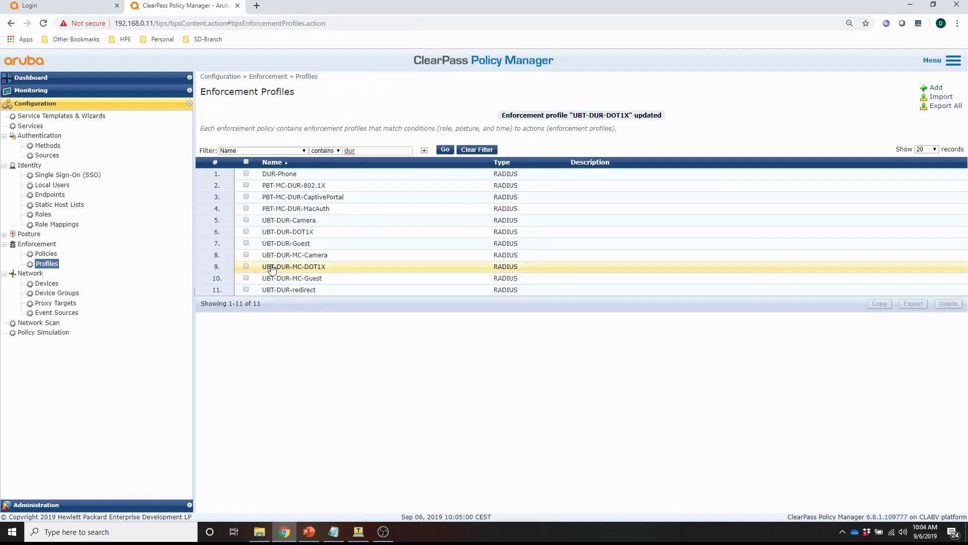
# Step: Set UBT-DUR-Guest's secondary role to Dynamic with downloadable role UBT-DUR-MC-Guest and save
pyautogui.click(267, 244)
pyautogui.click(308, 106)
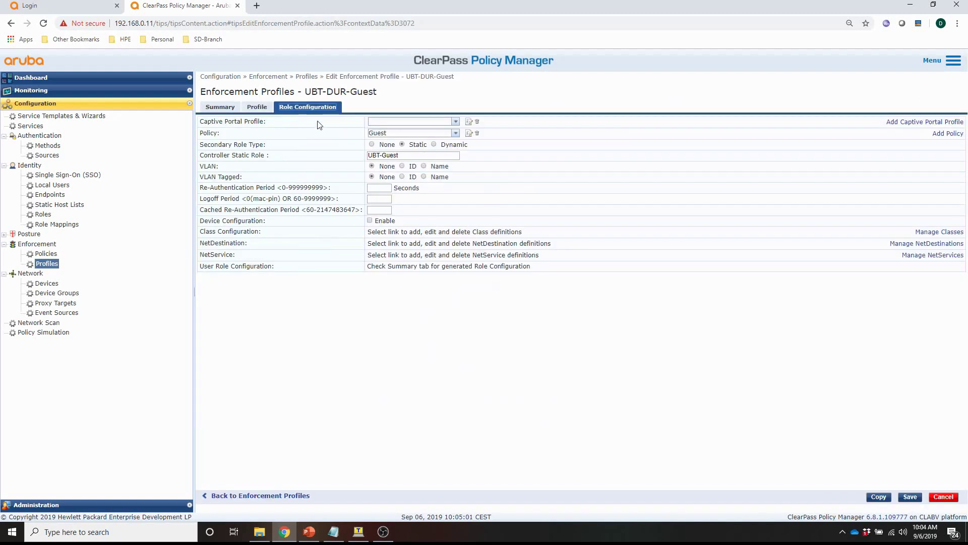
pyautogui.click(441, 144)
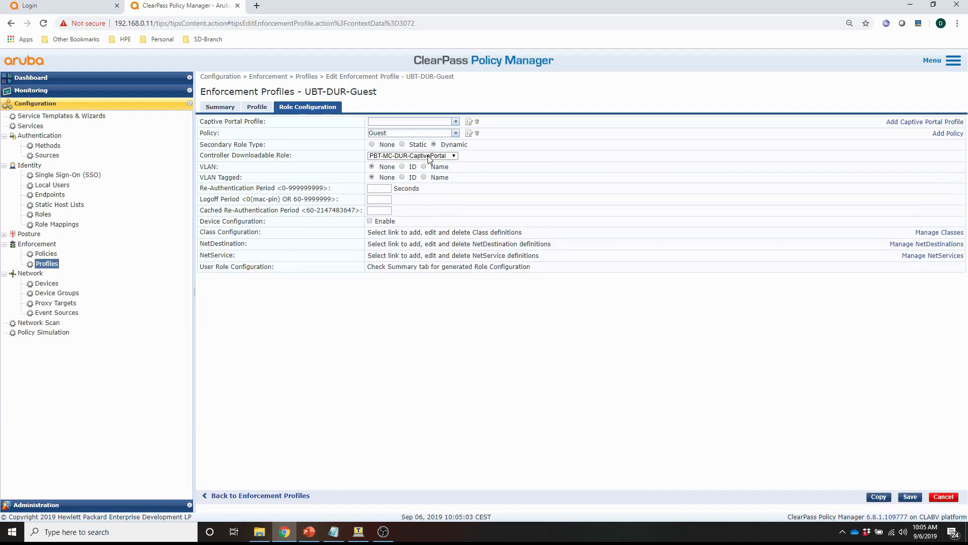
pyautogui.click(427, 155)
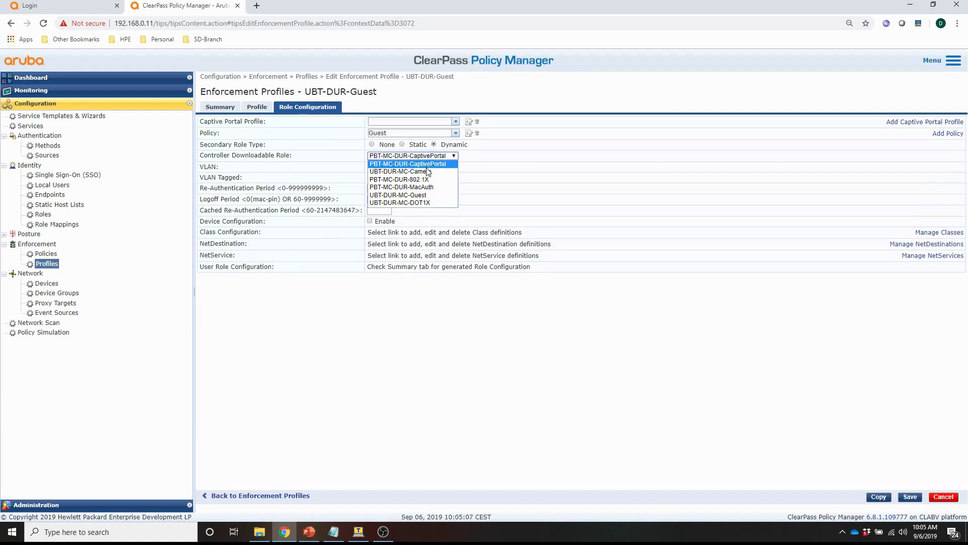
pyautogui.click(425, 196)
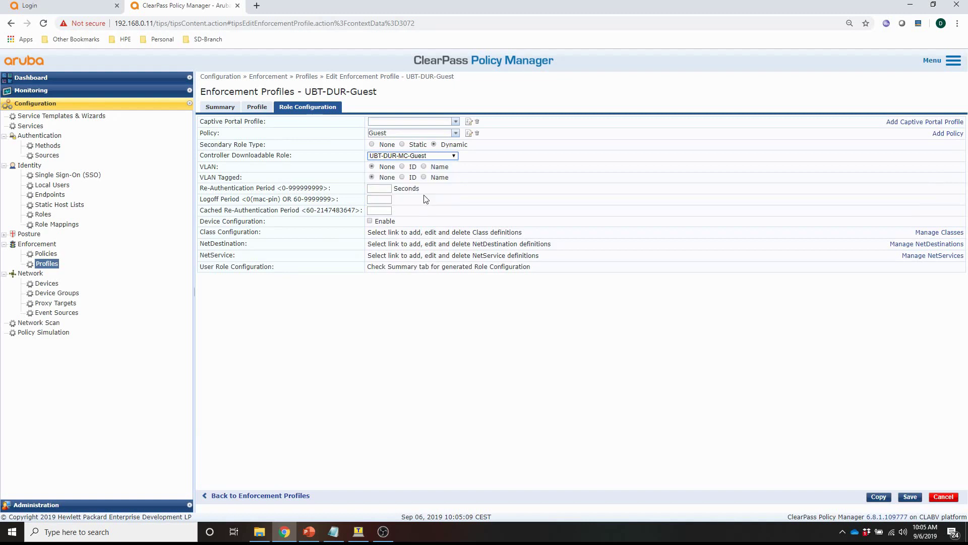
pyautogui.click(910, 496)
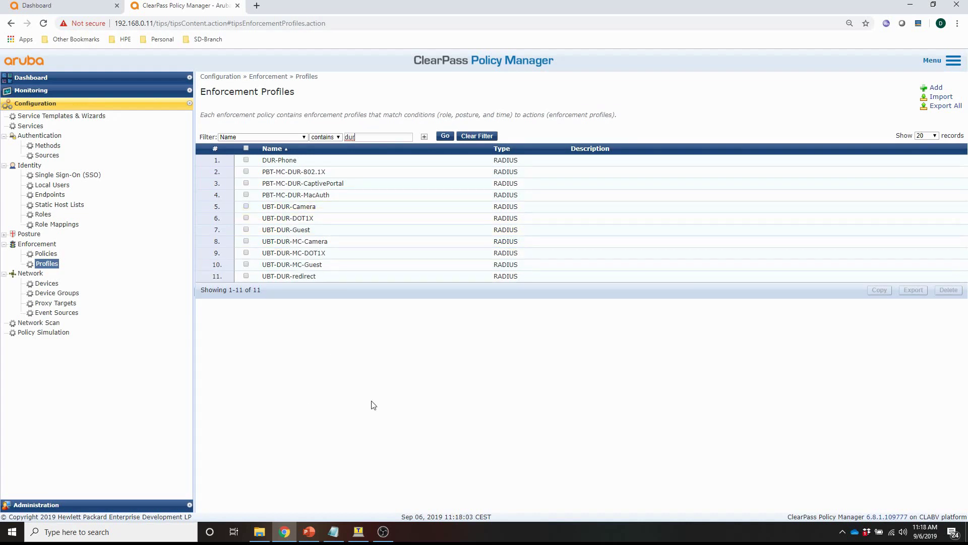
# Step: Open Monitoring > Access Tracker, then bring up the DynSeg switch console with a fresh prompt
pyautogui.click(20, 92)
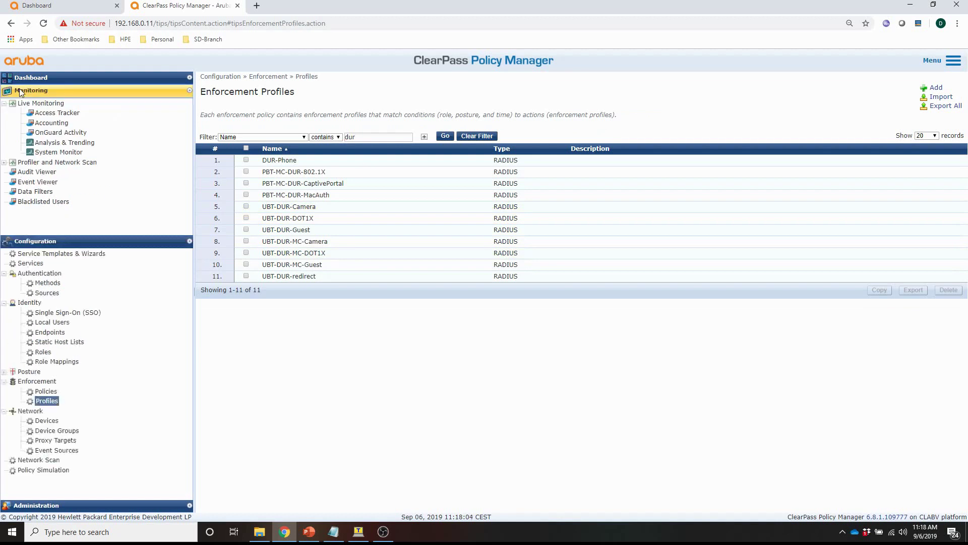
pyautogui.click(57, 112)
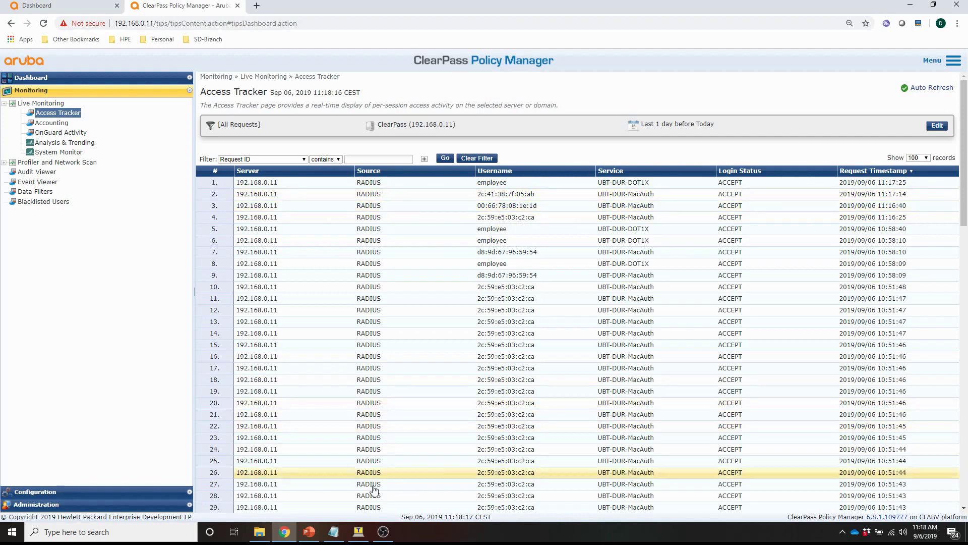
pyautogui.click(358, 532)
pyautogui.press('Return')
pyautogui.press('Return')
pyautogui.press('Return')
pyautogui.press('Return')
pyautogui.press('Return')
pyautogui.press('Return')
pyautogui.press('Return')
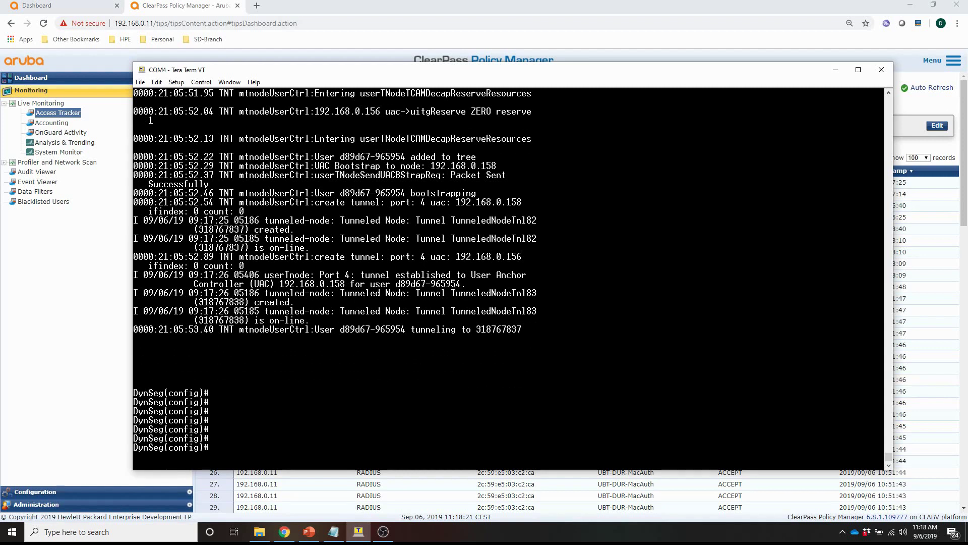
# Step: Run 'show port-access clients 5 detailed' and highlight the 'Secondary Role Name : VSA' line
pyautogui.write('show port-access clients 5')
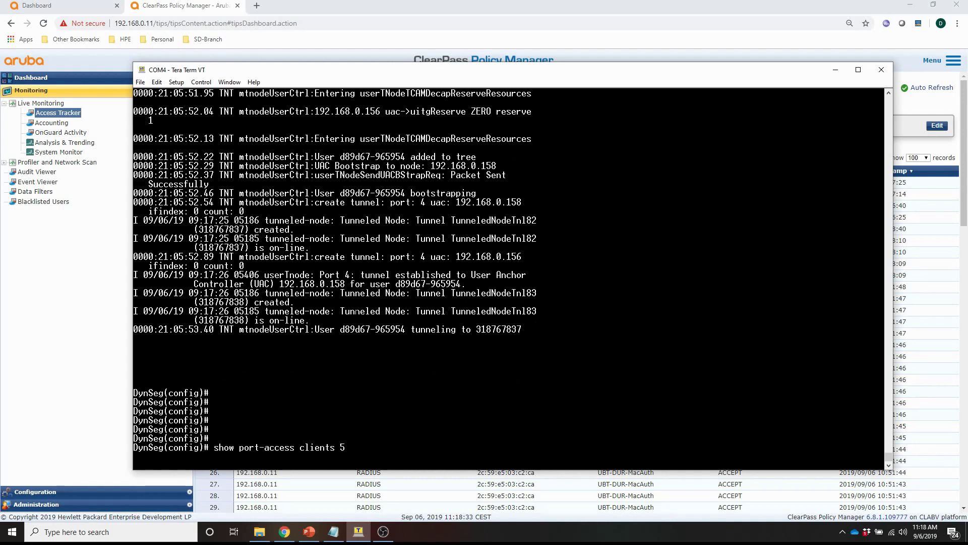
pyautogui.write(' detailed')
pyautogui.press('Return')
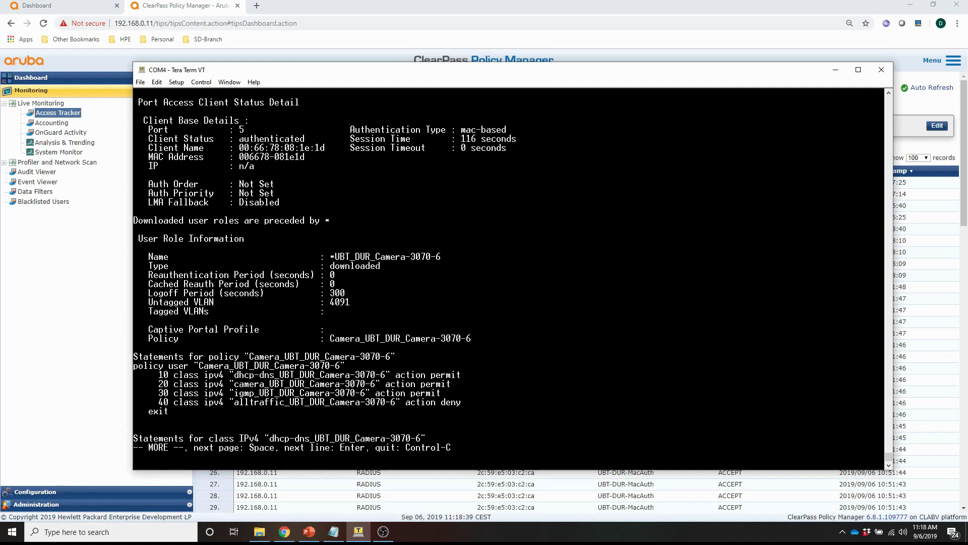
pyautogui.press('space')
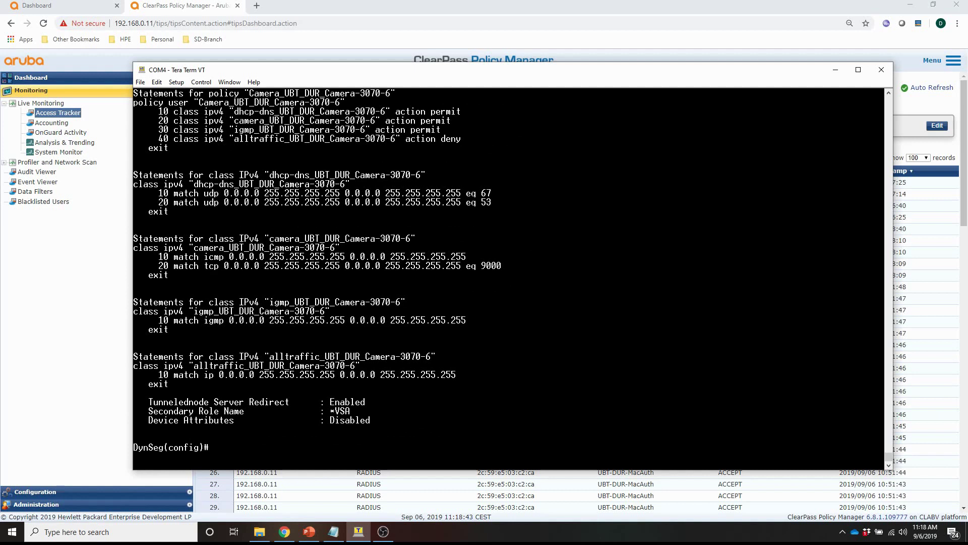
pyautogui.moveTo(149, 410); pyautogui.dragTo(239, 410)
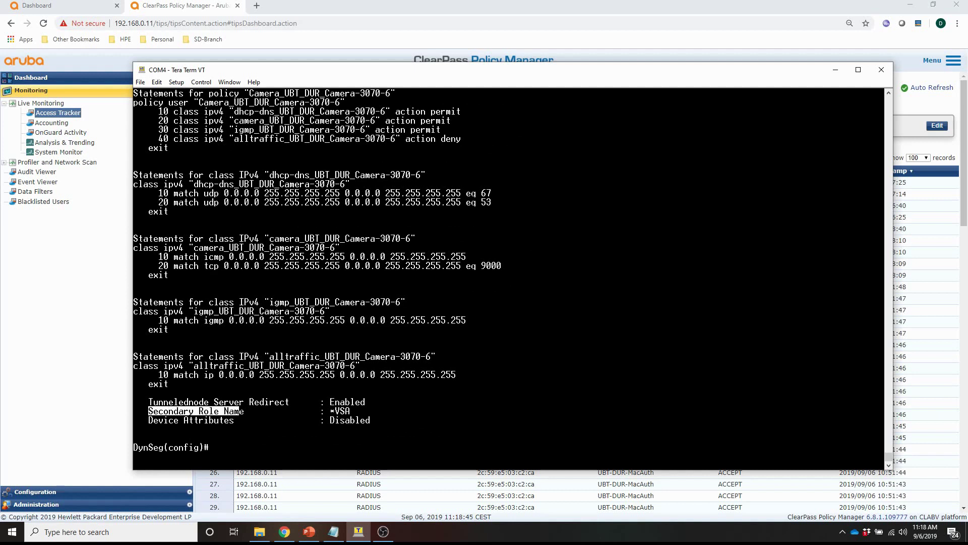
pyautogui.moveTo(351, 411); pyautogui.dragTo(335, 410)
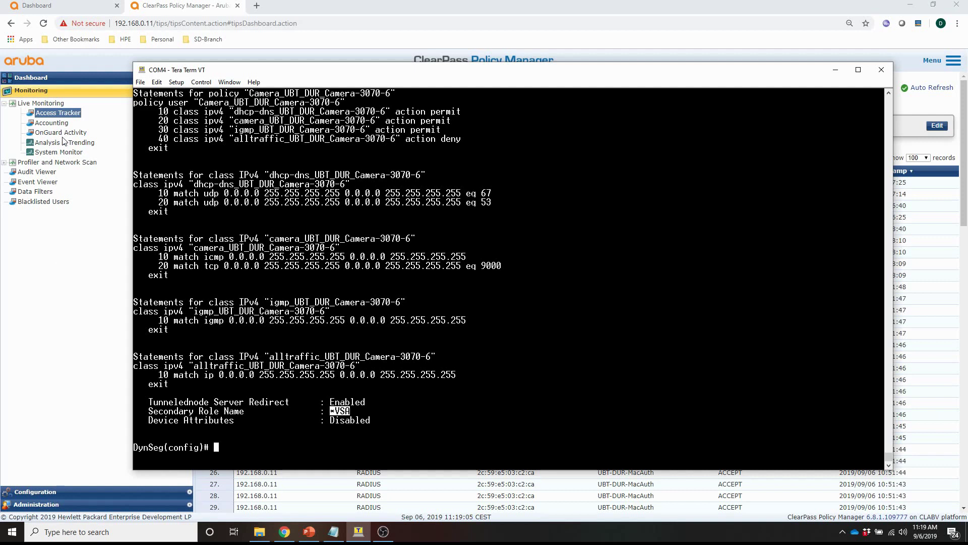
pyautogui.click(58, 113)
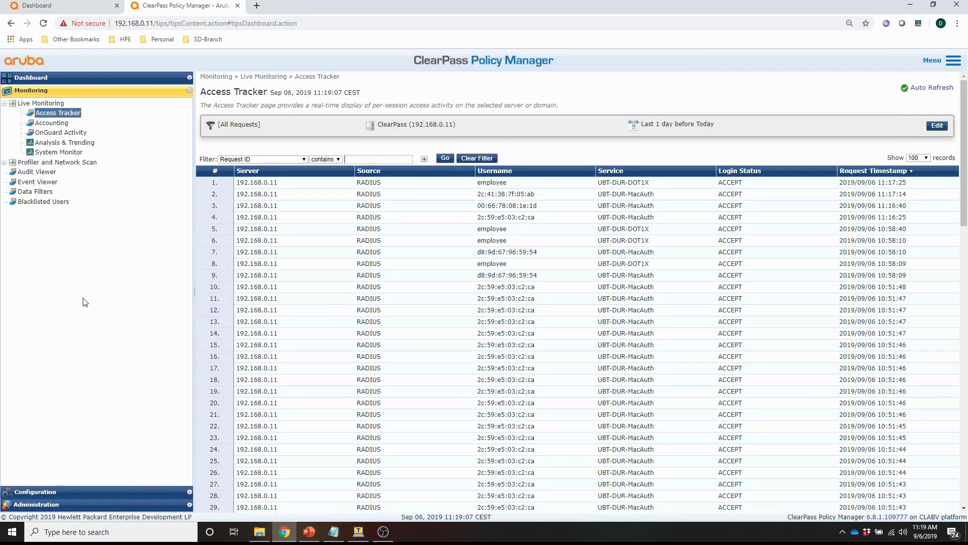
pyautogui.click(252, 207)
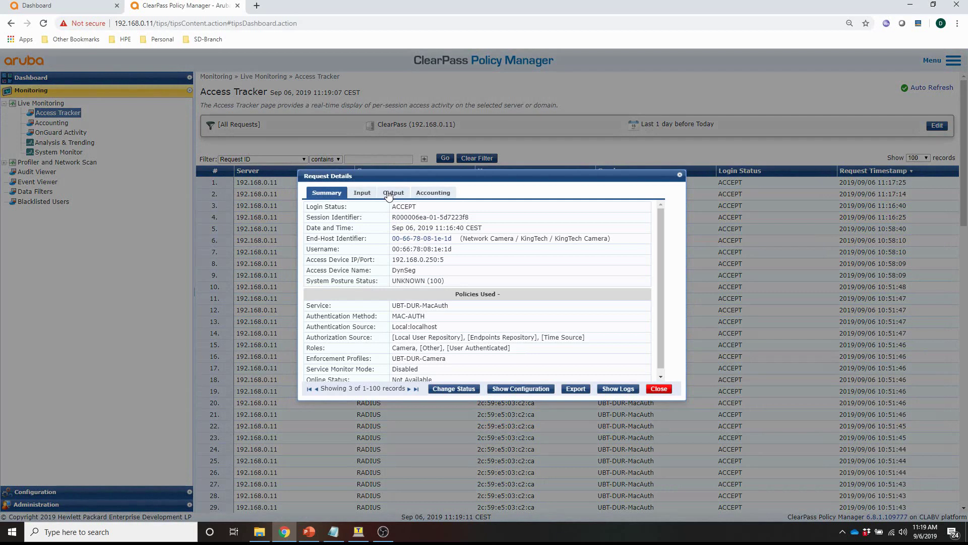
pyautogui.click(393, 193)
pyautogui.click(337, 242)
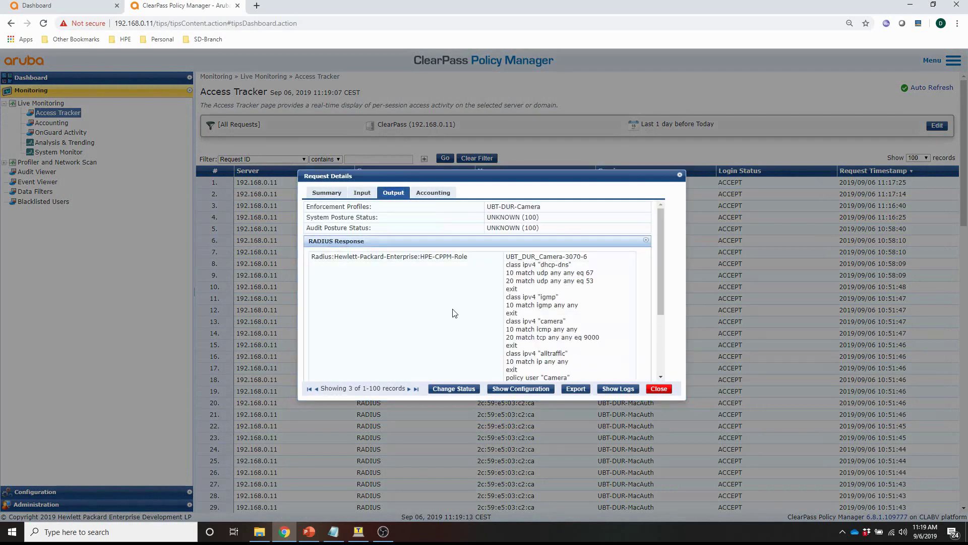
pyautogui.scroll(-3, 456, 313)
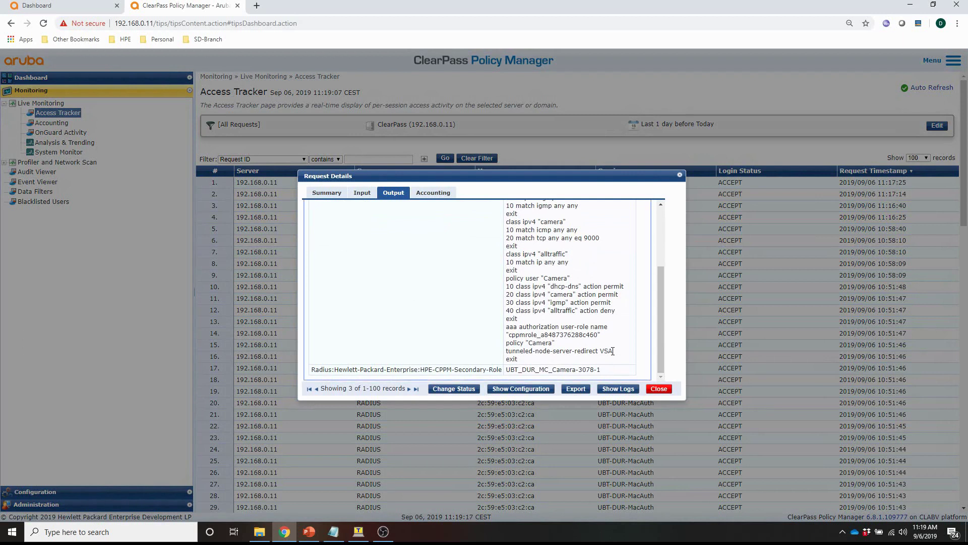
pyautogui.moveTo(612, 350); pyautogui.dragTo(508, 349)
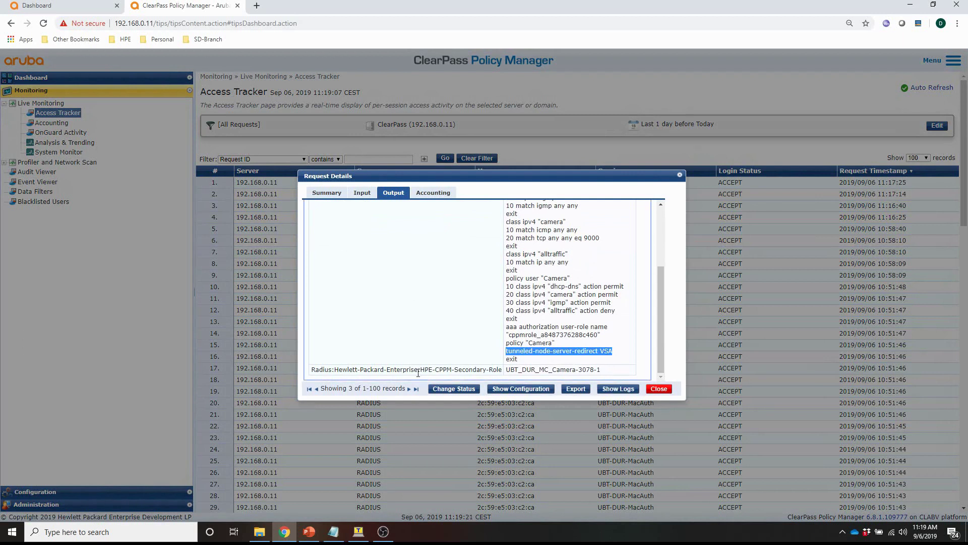
pyautogui.moveTo(600, 369); pyautogui.dragTo(509, 370)
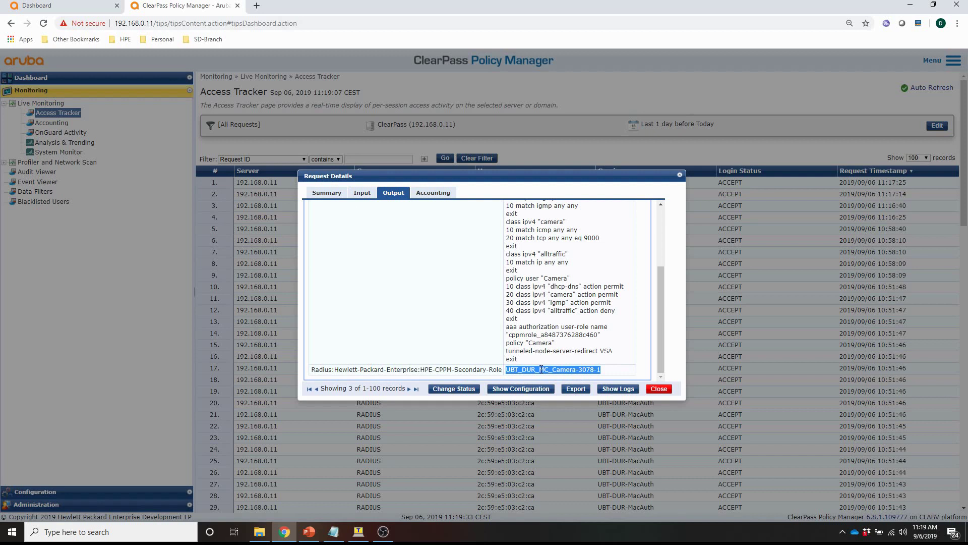
pyautogui.click(658, 389)
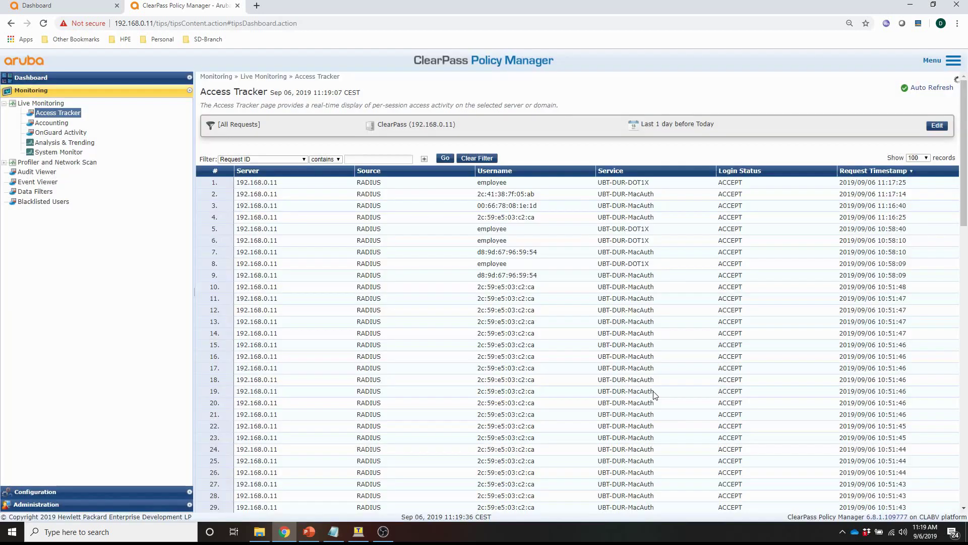
# Step: Review Mobility Master's wired clients and their UBT_DUR_MC roles, then bring up Wireshark
pyautogui.click(56, 5)
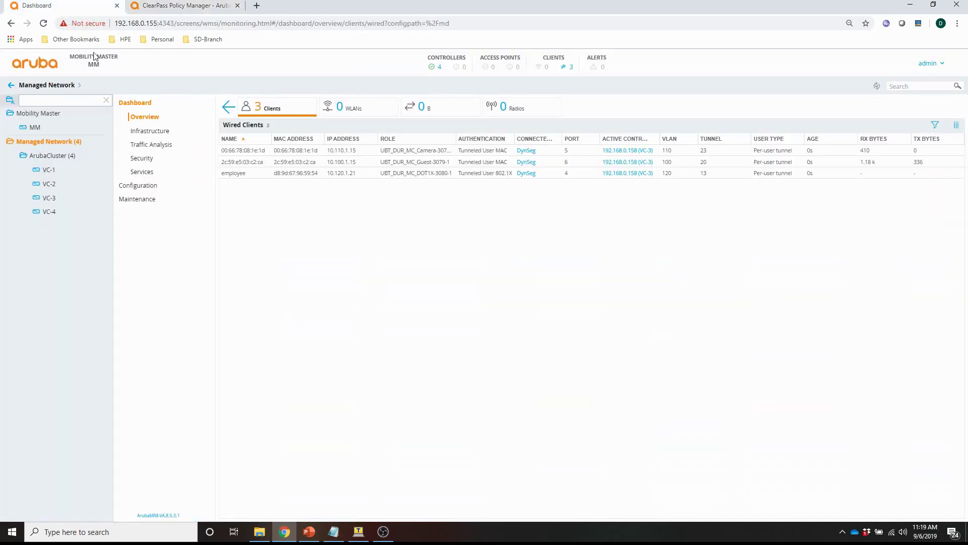
pyautogui.click(409, 168)
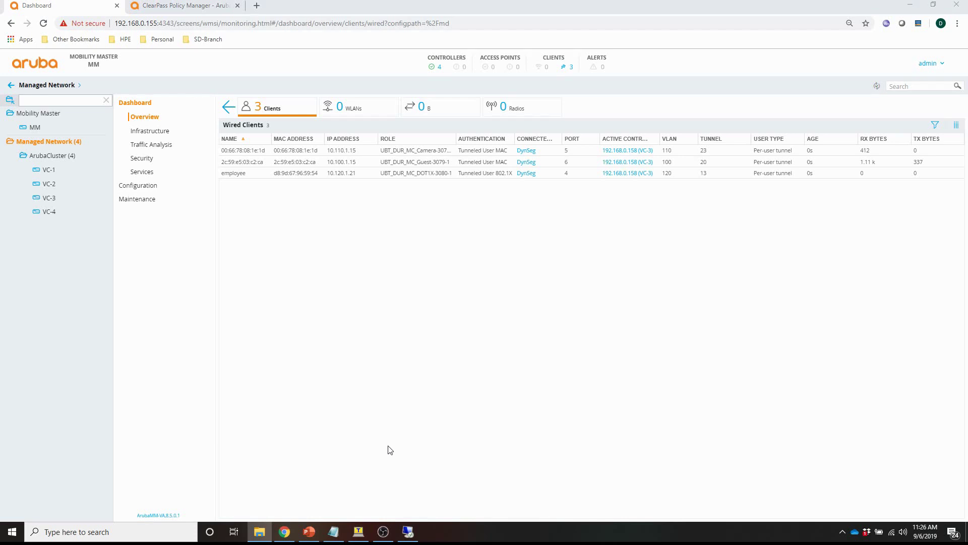
pyautogui.click(408, 532)
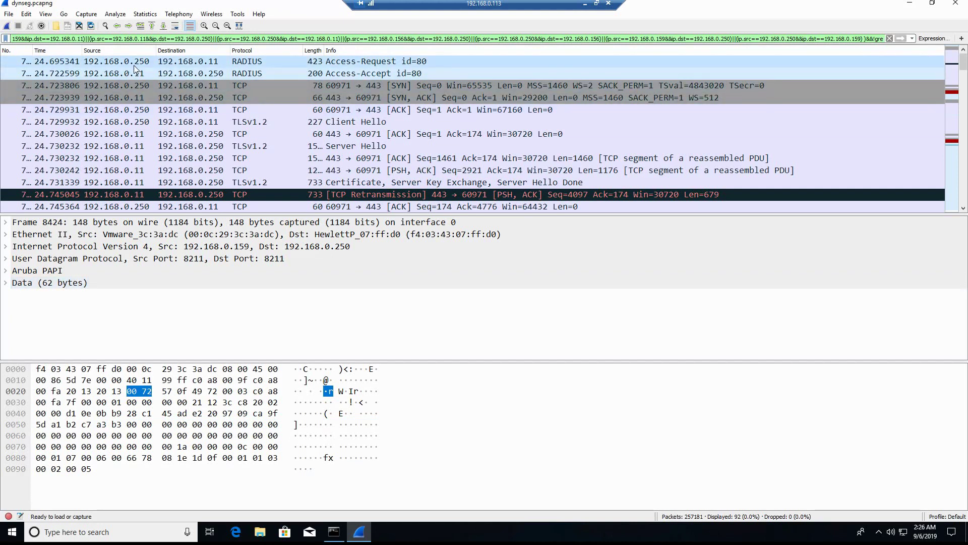
# Step: Inspect the RADIUS Access-Request and Access-Accept id=80 packets for the returned role attributes
pyautogui.click(198, 64)
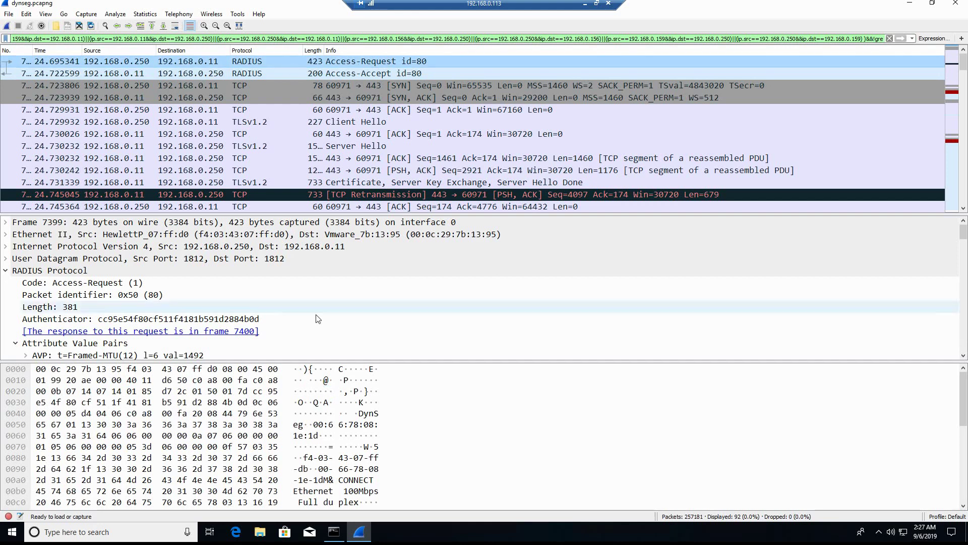
pyautogui.scroll(-3, 306, 436)
pyautogui.scroll(3, 306, 436)
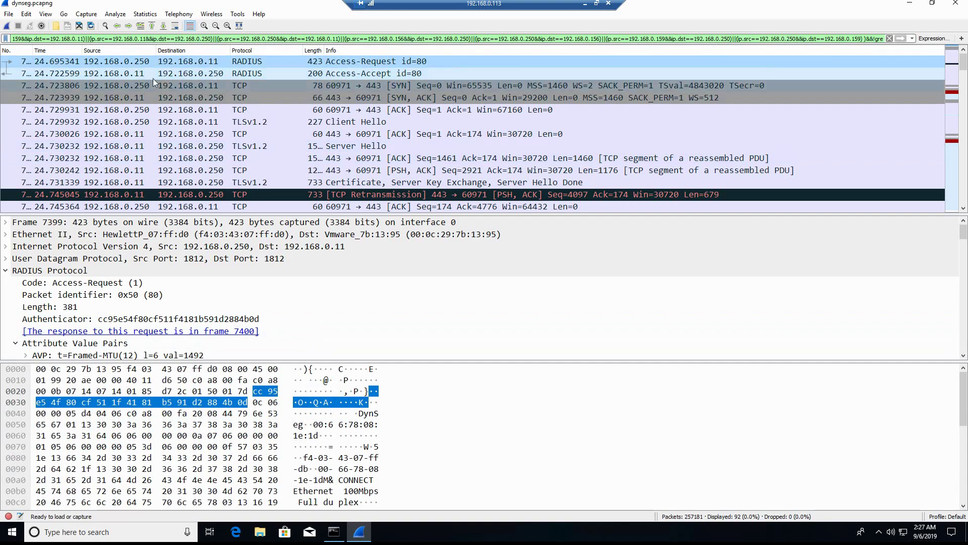
pyautogui.click(134, 74)
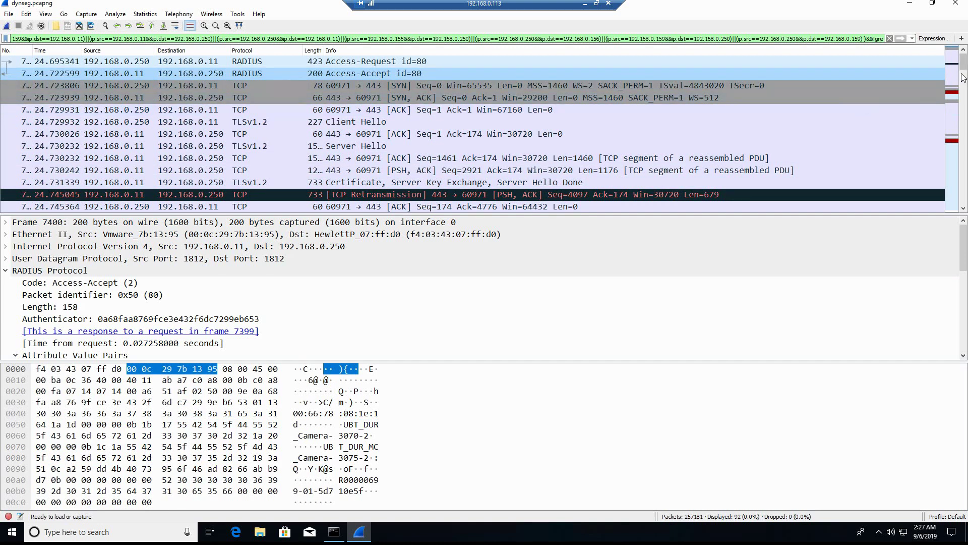
pyautogui.moveTo(963, 68); pyautogui.dragTo(964, 102)
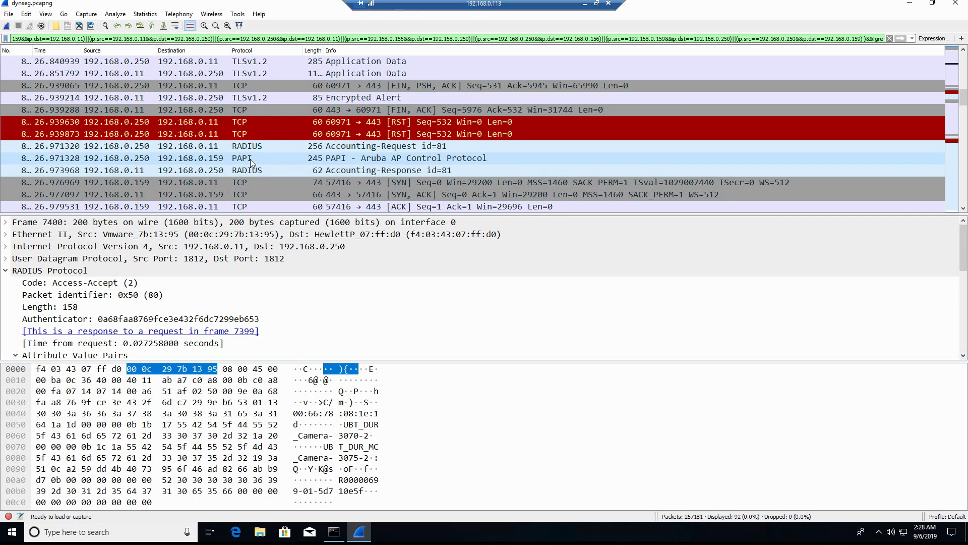
# Step: Inspect the PAPI packet sent to 192.168.0.159 and the TCP SYN packet from 192.168.0.159
pyautogui.click(193, 159)
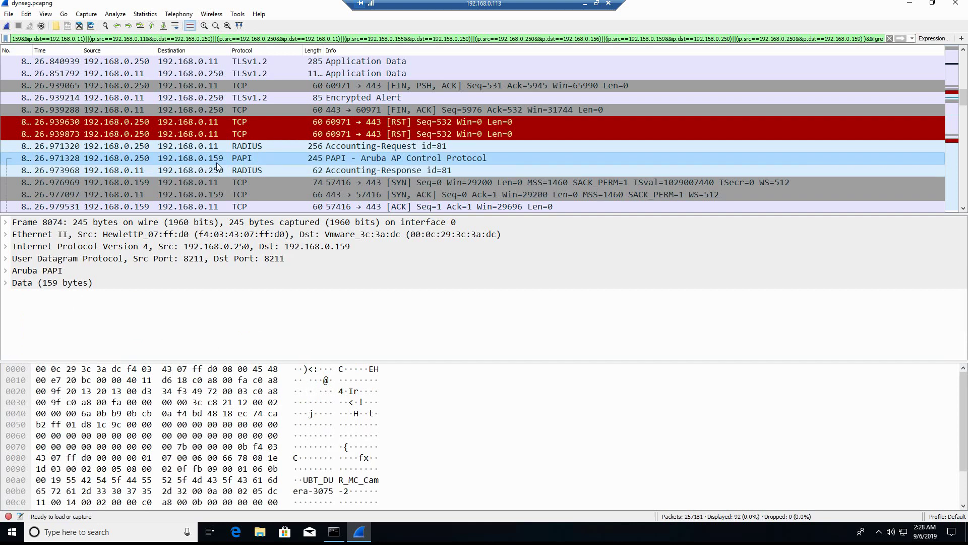
pyautogui.scroll(-1, 217, 167)
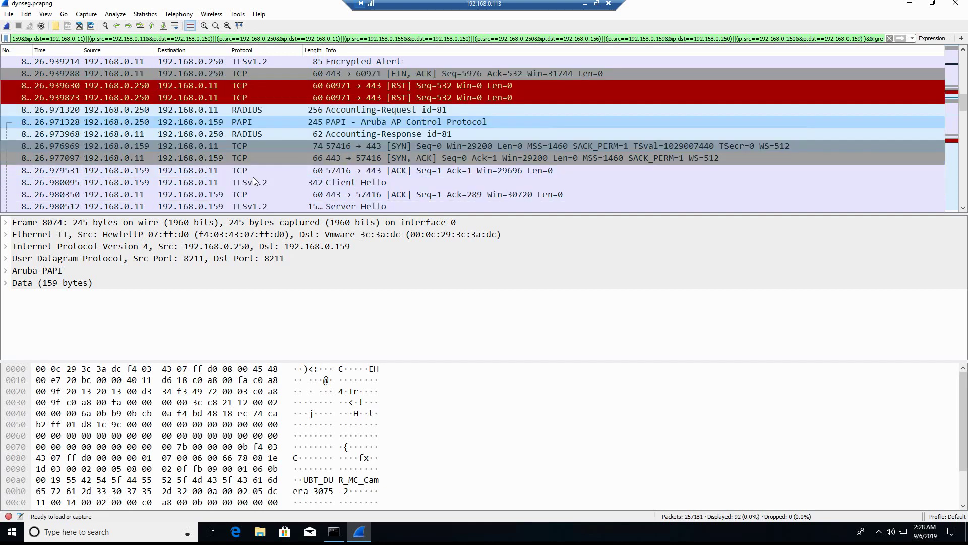
pyautogui.click(128, 146)
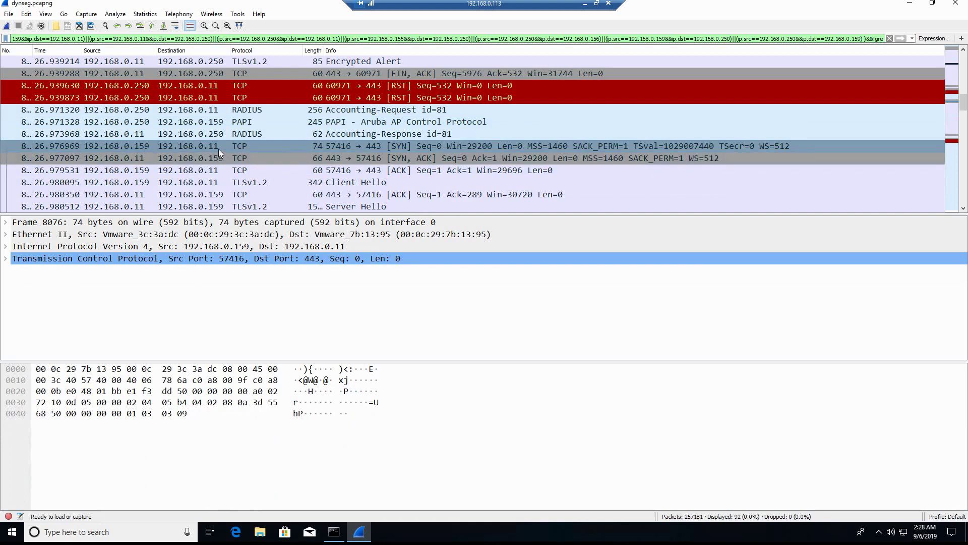
pyautogui.scroll(-2, 222, 158)
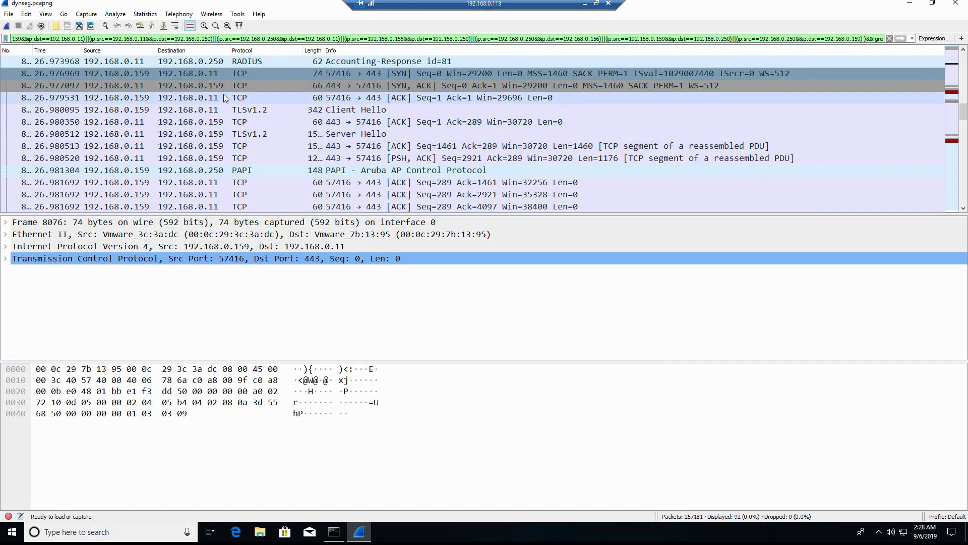
pyautogui.scroll(1, 223, 94)
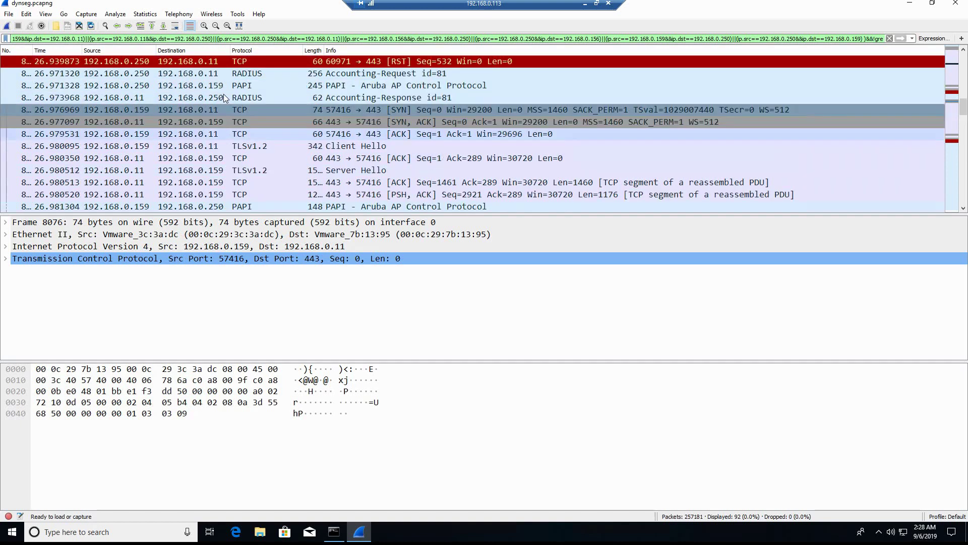
pyautogui.scroll(-1, 221, 125)
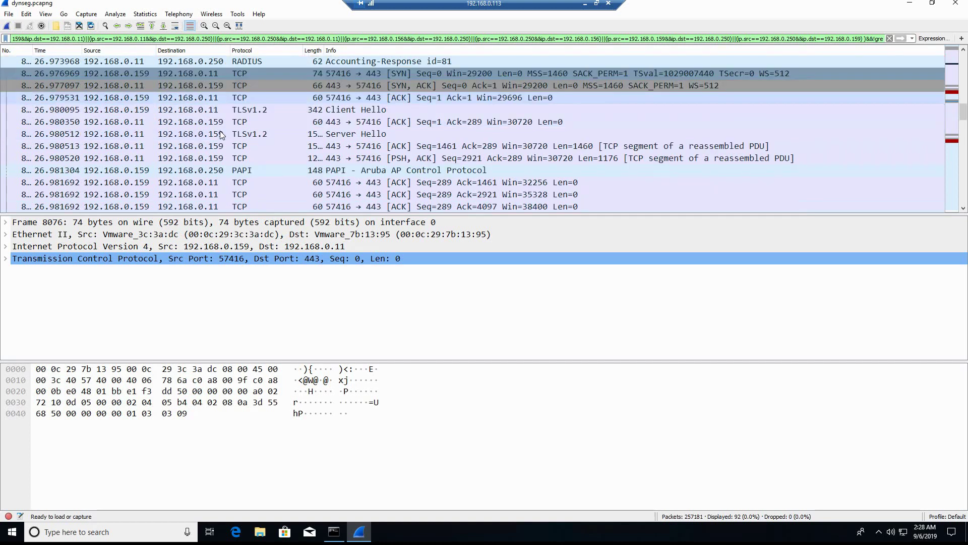
pyautogui.scroll(-1, 220, 133)
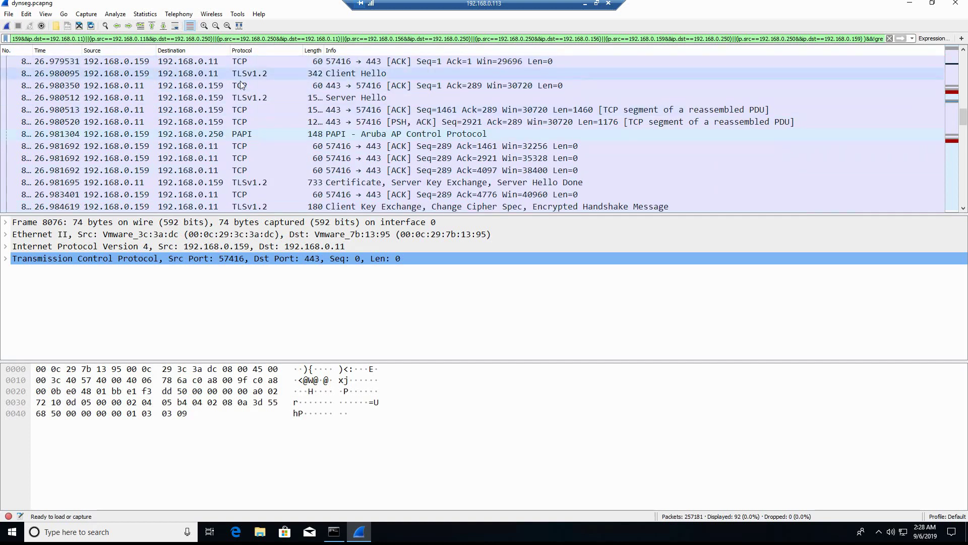
# Step: Examine the PAPI packet to 192.168.0.250, its destination MAC hex bytes, and later PAPI frame 8424
pyautogui.click(216, 135)
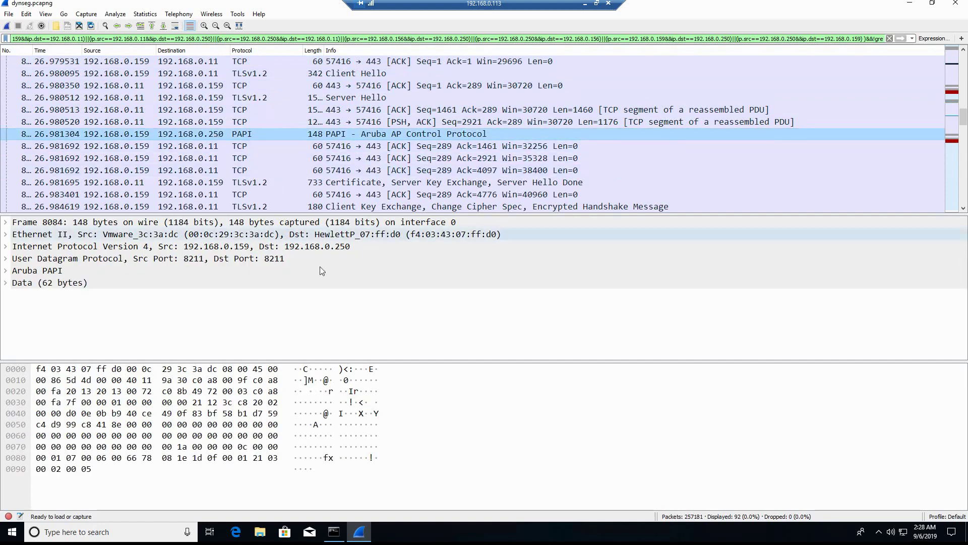
pyautogui.click(76, 369)
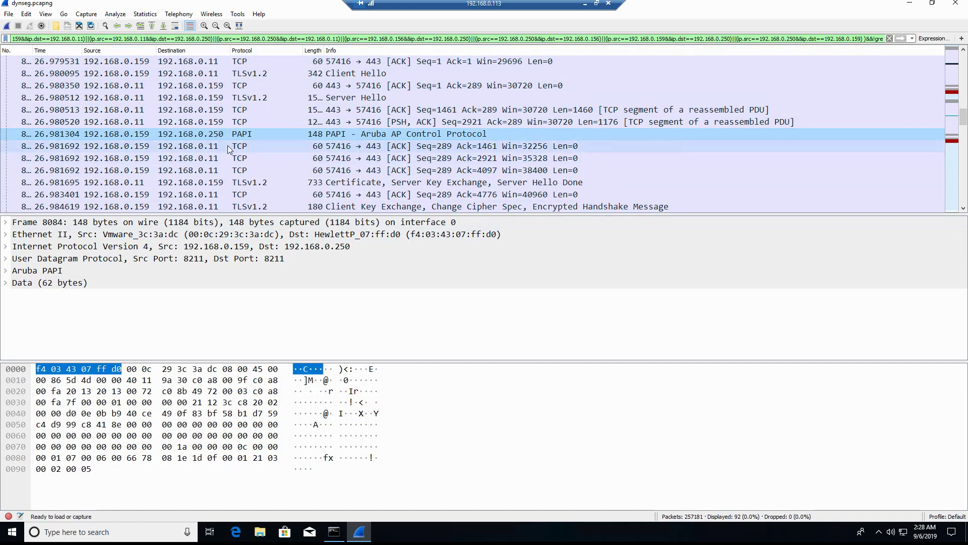
pyautogui.scroll(-7, 230, 149)
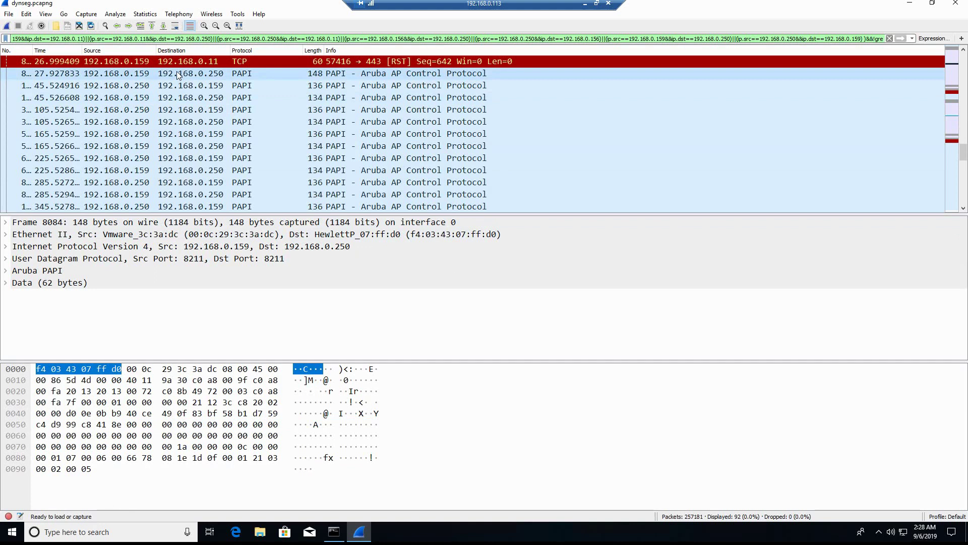
pyautogui.click(115, 74)
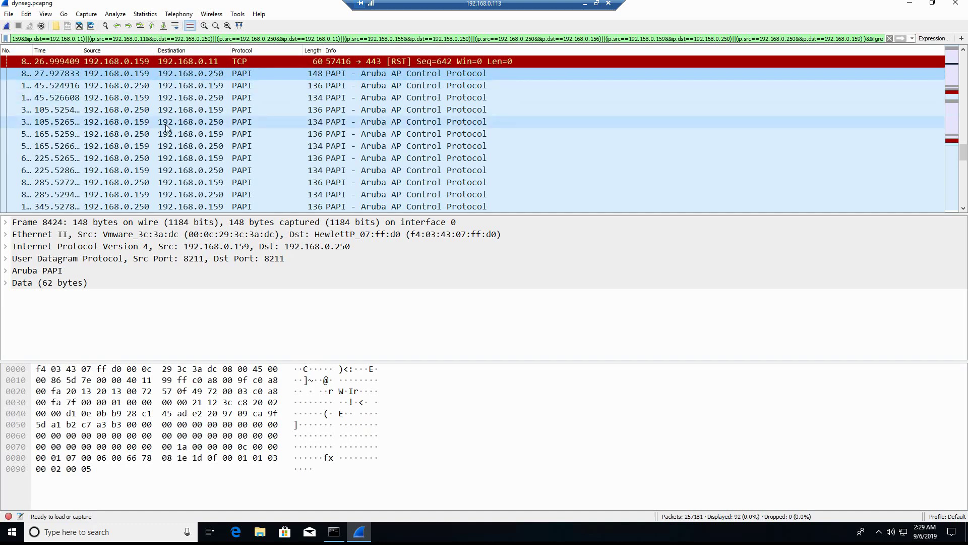
pyautogui.scroll(-3, 167, 128)
pyautogui.scroll(-1, 166, 129)
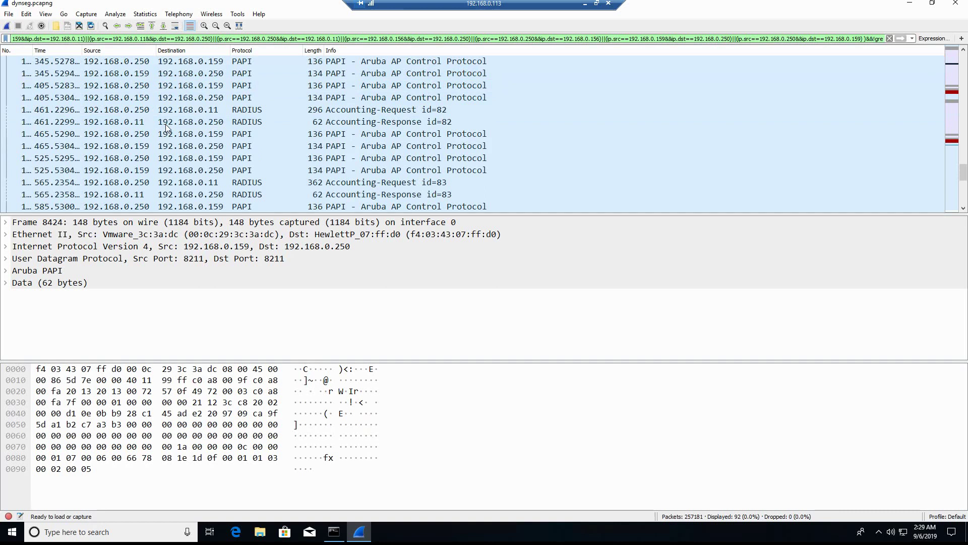